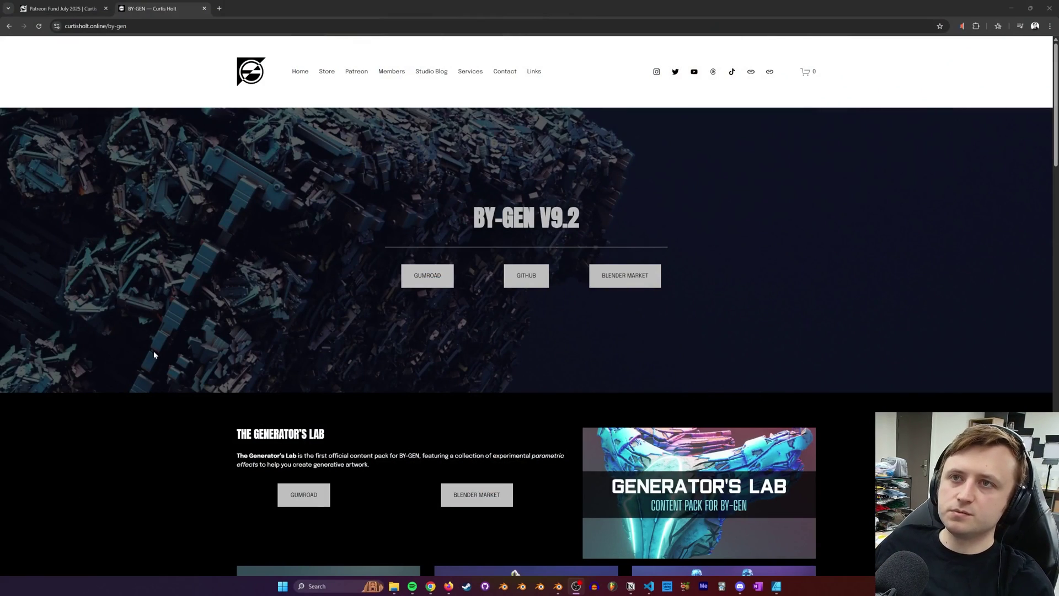
Scroll down the BY-GEN V9.2 product page to view its example renders
{"action": "scroll", "coordinate": [153, 353], "scroll_direction": "down", "scroll_amount": 8}
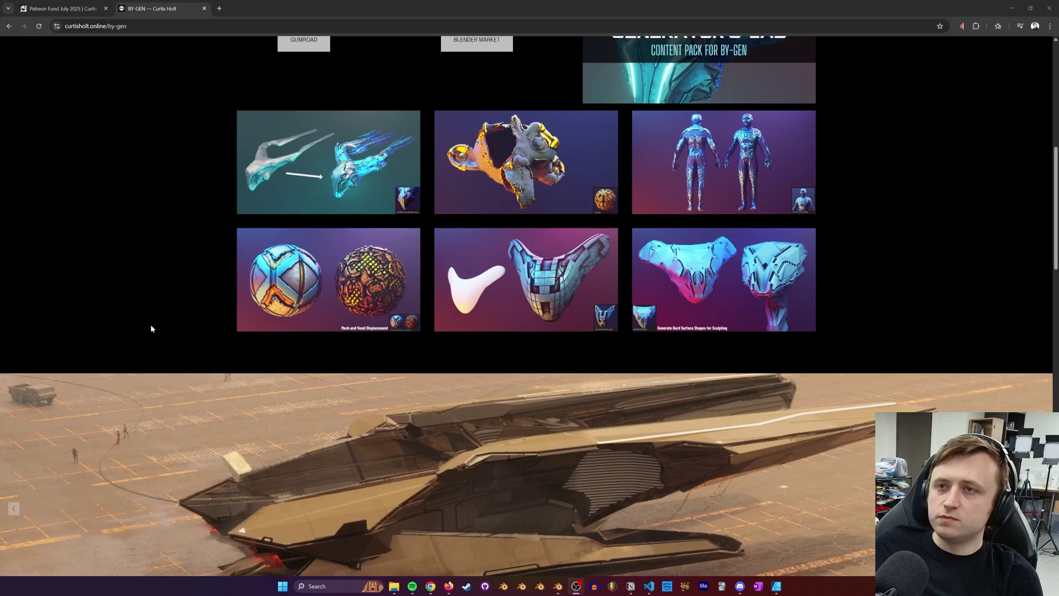
{"action": "scroll", "coordinate": [151, 328], "scroll_direction": "down", "scroll_amount": 6}
Switch to the Patreon Fund July 2025 dev log and scroll through its notes
{"action": "left_click", "coordinate": [68, 8]}
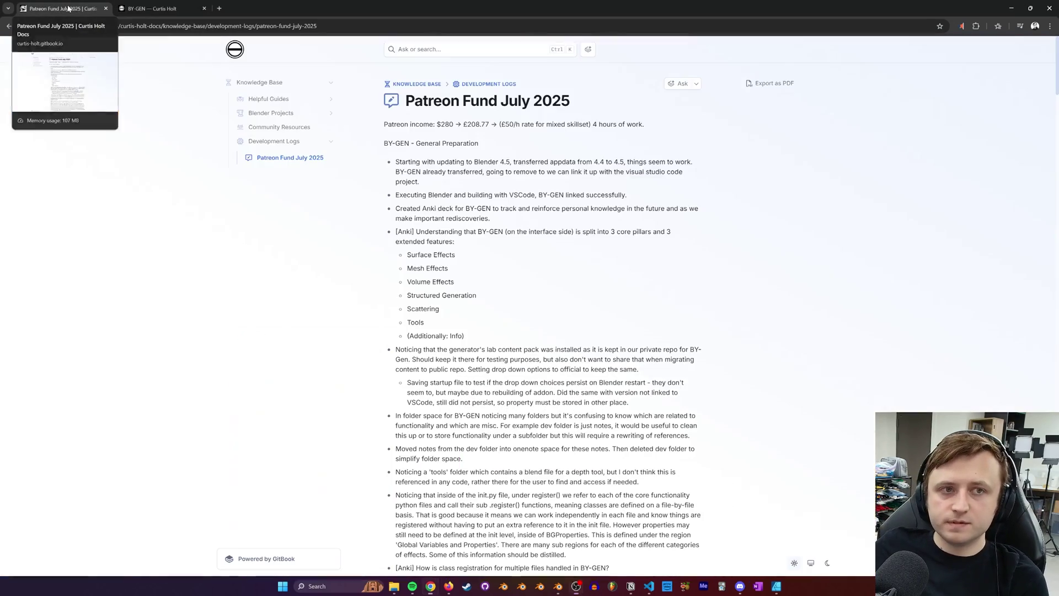
{"action": "scroll", "coordinate": [367, 223], "scroll_direction": "down", "scroll_amount": 1}
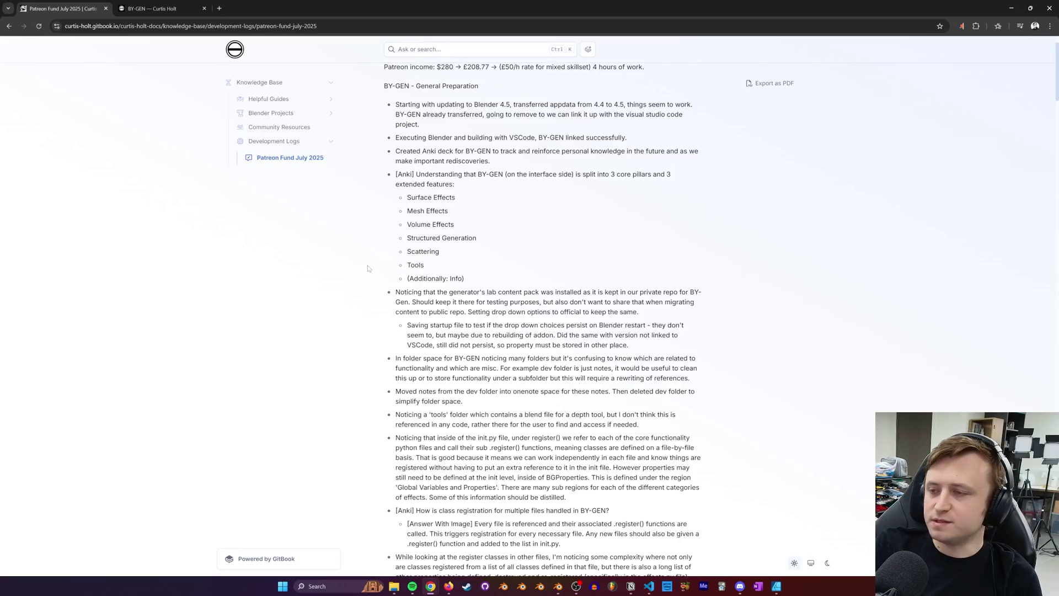
{"action": "scroll", "coordinate": [380, 262], "scroll_direction": "down", "scroll_amount": 20}
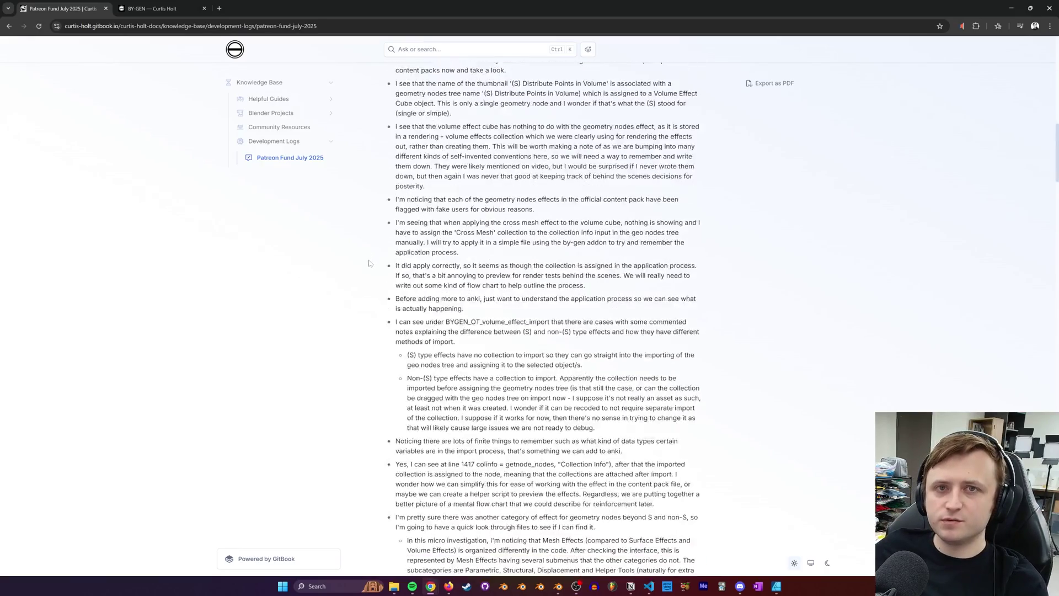
{"action": "scroll", "coordinate": [370, 266], "scroll_direction": "down", "scroll_amount": 20}
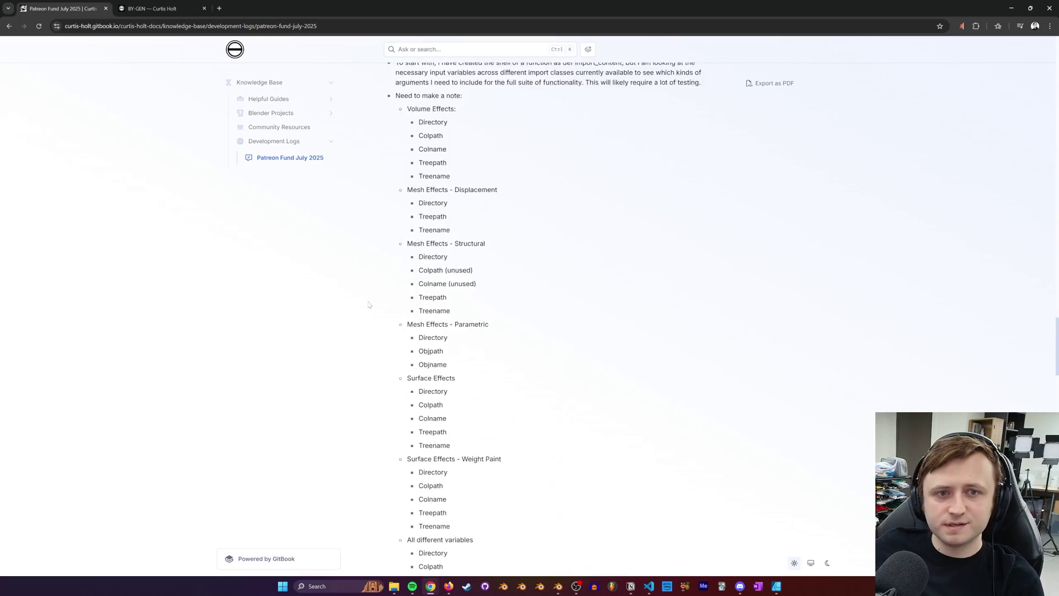
Return to the top of the dev log, then scroll down to the import code-case comparison image
{"action": "left_click", "coordinate": [290, 157]}
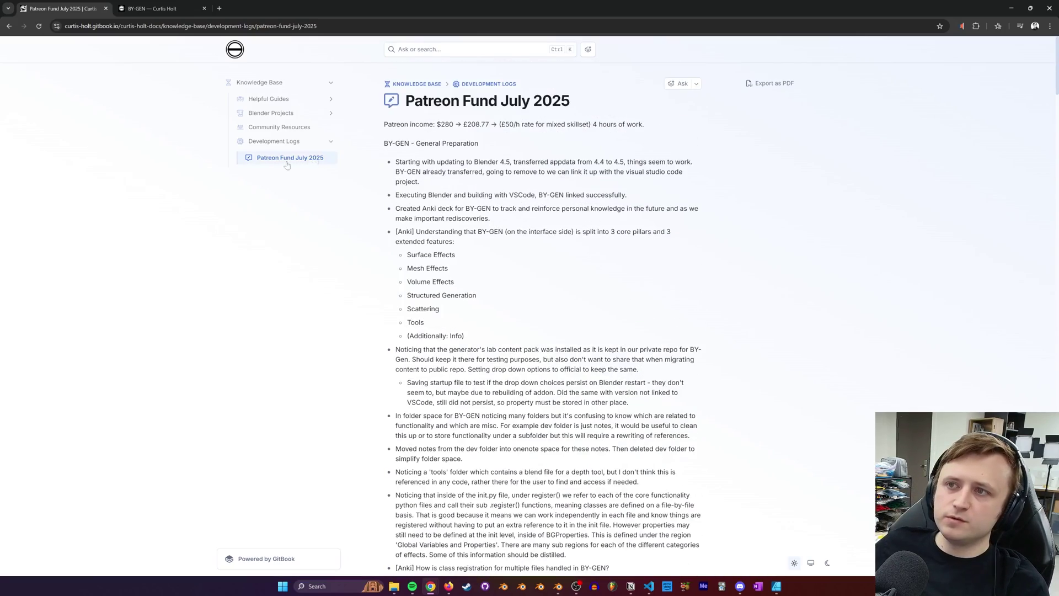
{"action": "left_click_drag", "start_coordinate": [405, 101], "coordinate": [586, 102]}
{"action": "left_click", "coordinate": [586, 102]}
{"action": "scroll", "coordinate": [514, 261], "scroll_direction": "down", "scroll_amount": 20}
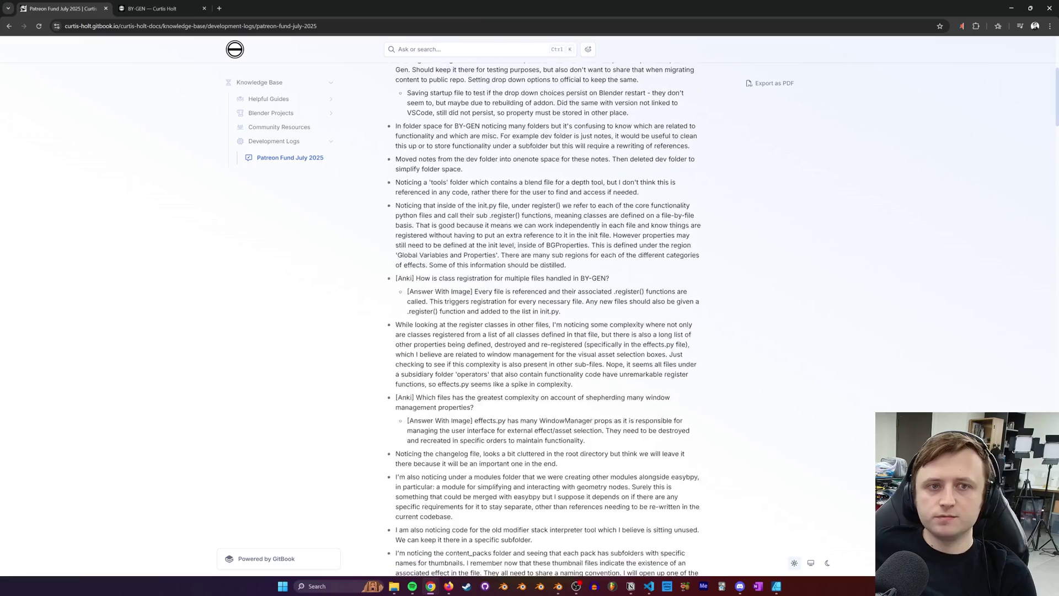
{"action": "scroll", "coordinate": [527, 260], "scroll_direction": "down", "scroll_amount": 20}
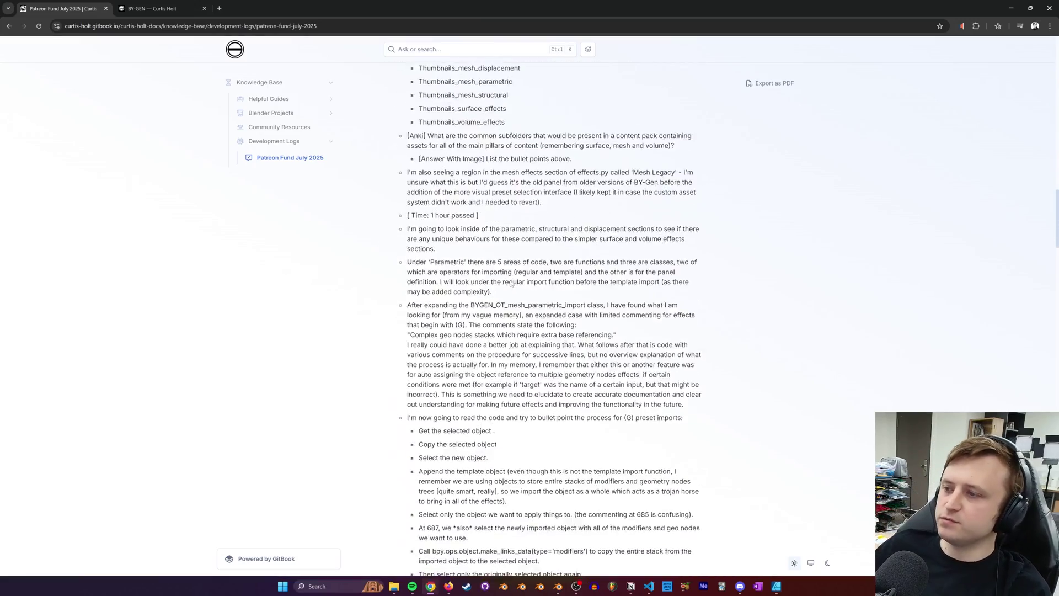
{"action": "scroll", "coordinate": [527, 261], "scroll_direction": "down", "scroll_amount": 20}
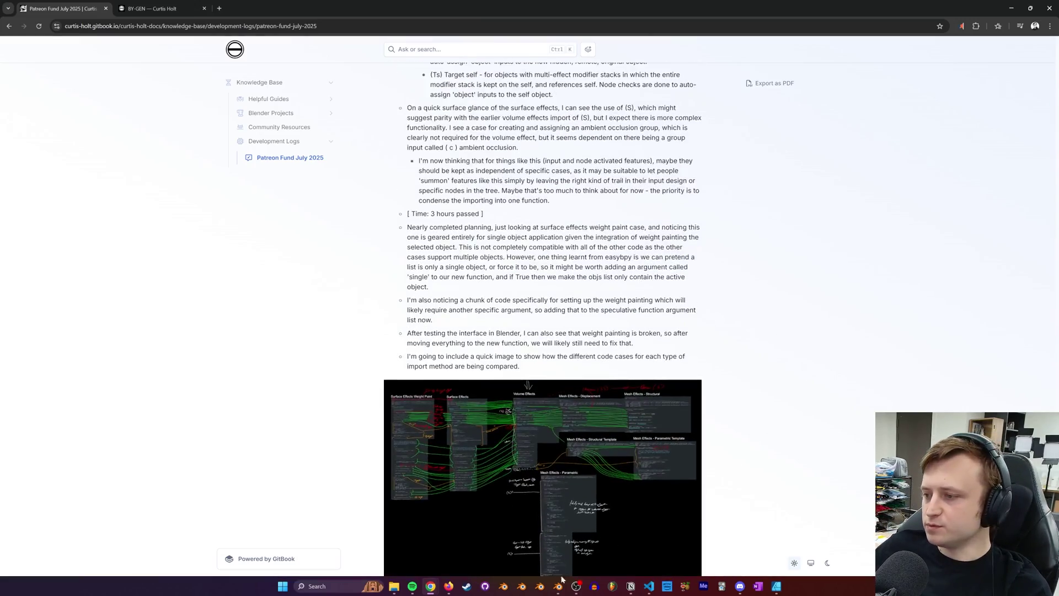
Glance at the BY-GEN code in VS Code, then show Blender's Parametric (Ts) preset gallery
{"action": "left_click", "coordinate": [649, 587]}
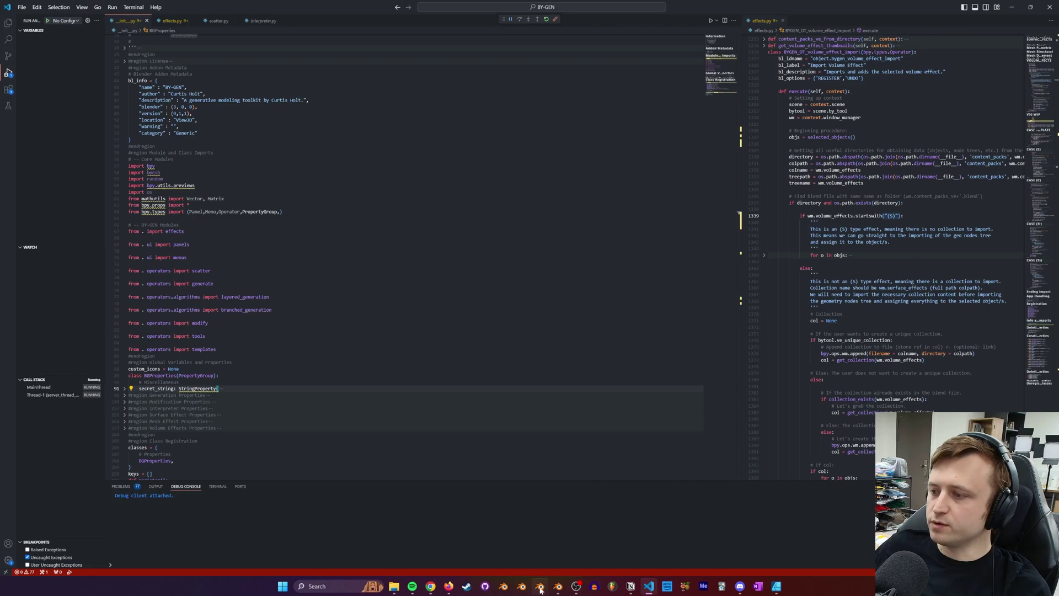
{"action": "left_click", "coordinate": [559, 586]}
{"action": "left_click", "coordinate": [847, 312]}
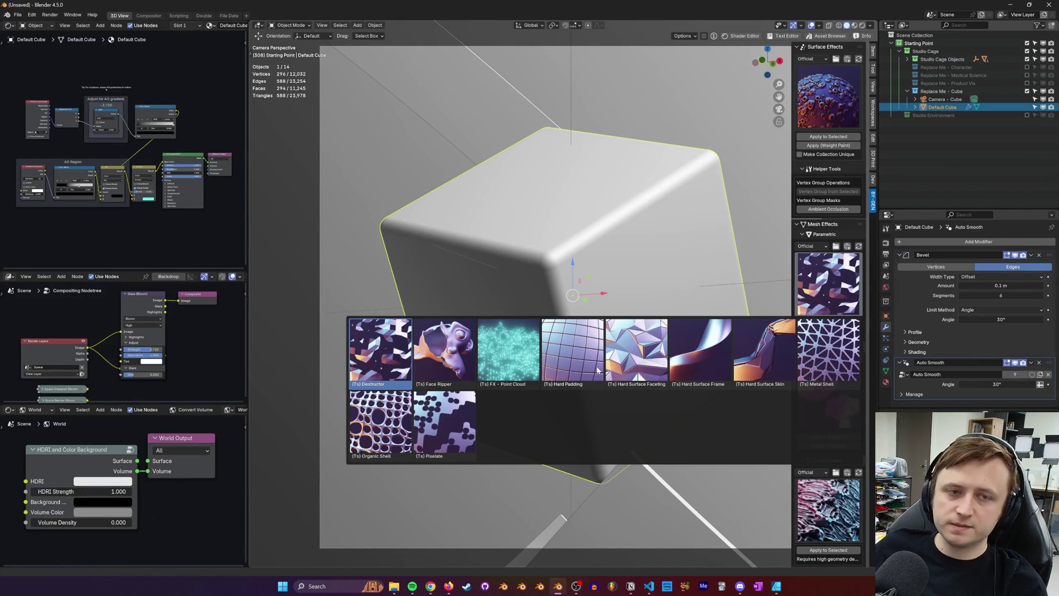
Apply the cube's Bevel and Auto Smooth modifiers
{"action": "left_click", "coordinate": [838, 303]}
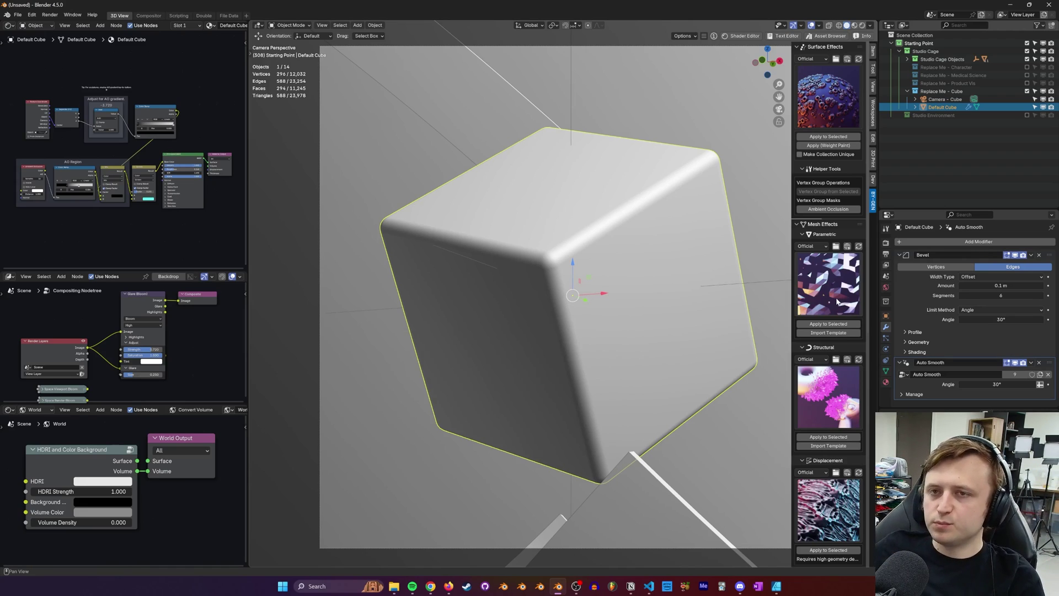
{"action": "left_click", "coordinate": [836, 302]}
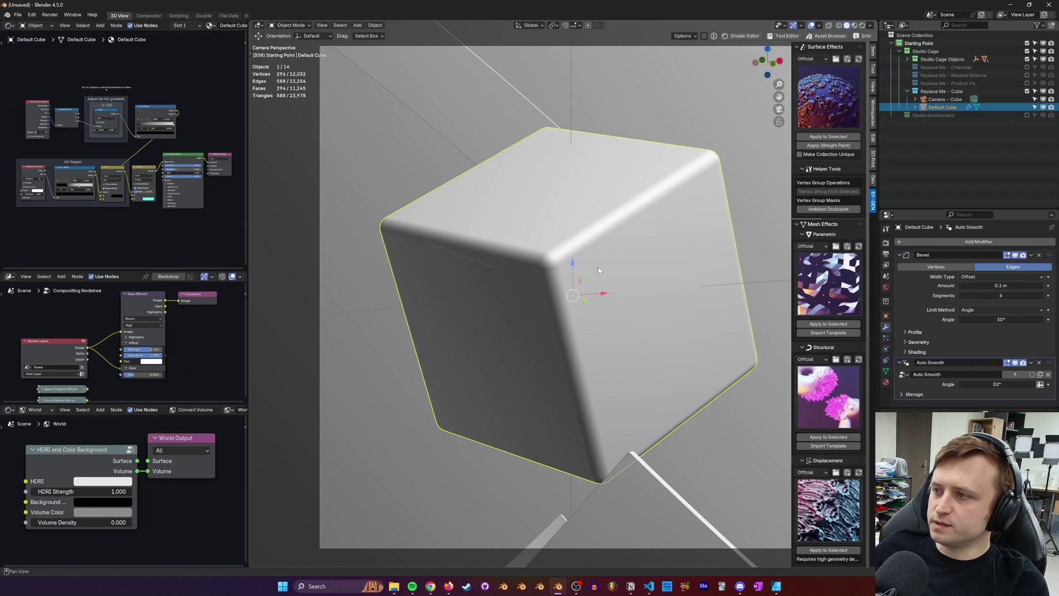
{"action": "left_click", "coordinate": [829, 442]}
Give the cube the (Ts) Hard Surface Skin effect, making a faceted crystal shape
{"action": "left_click", "coordinate": [828, 285]}
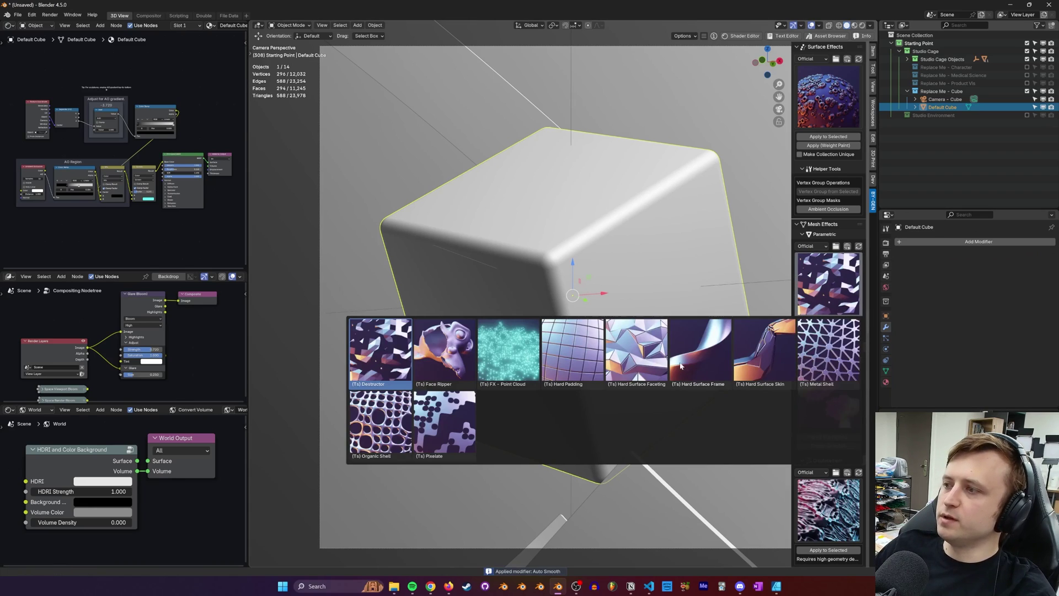
{"action": "left_click", "coordinate": [770, 351]}
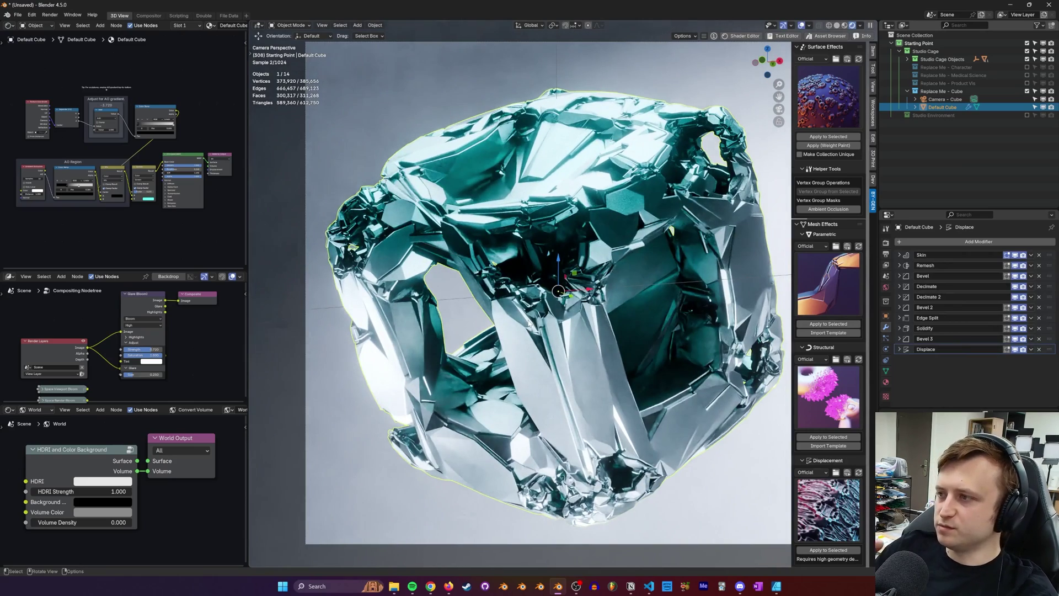
{"action": "scroll", "coordinate": [636, 324], "scroll_direction": "down", "scroll_amount": 2}
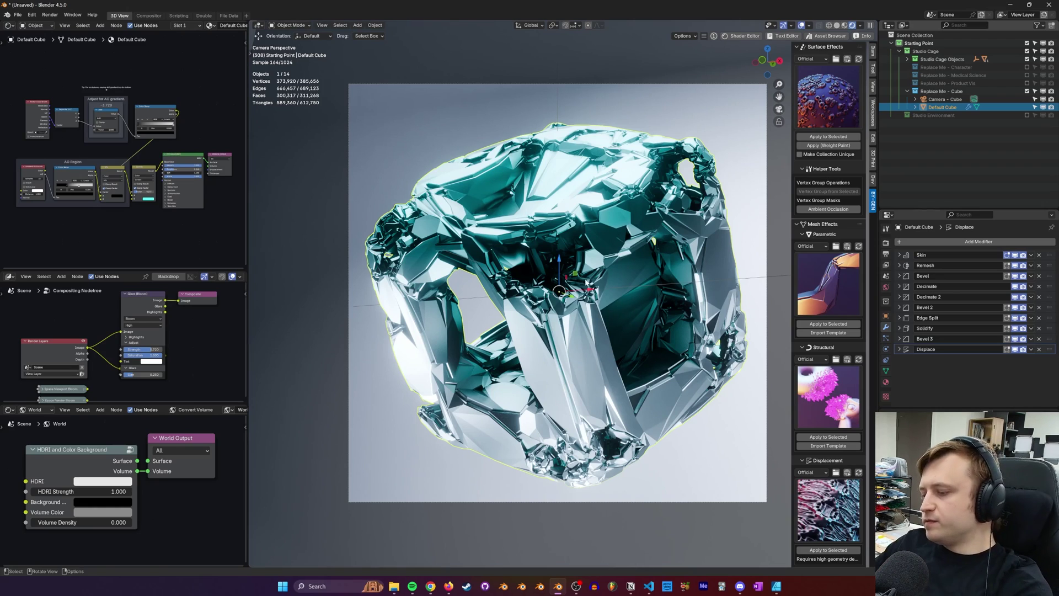
Replace the crystal cube with a new cube cast to a sphere, then apply the Barnacles effect
{"action": "key", "text": "Delete"}
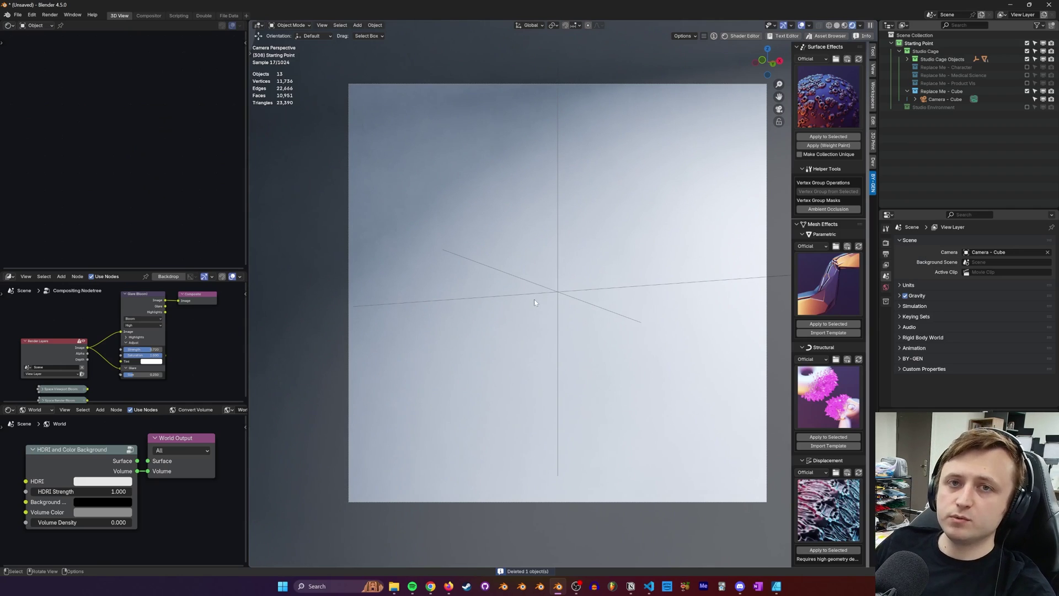
{"action": "key", "text": "shift+a"}
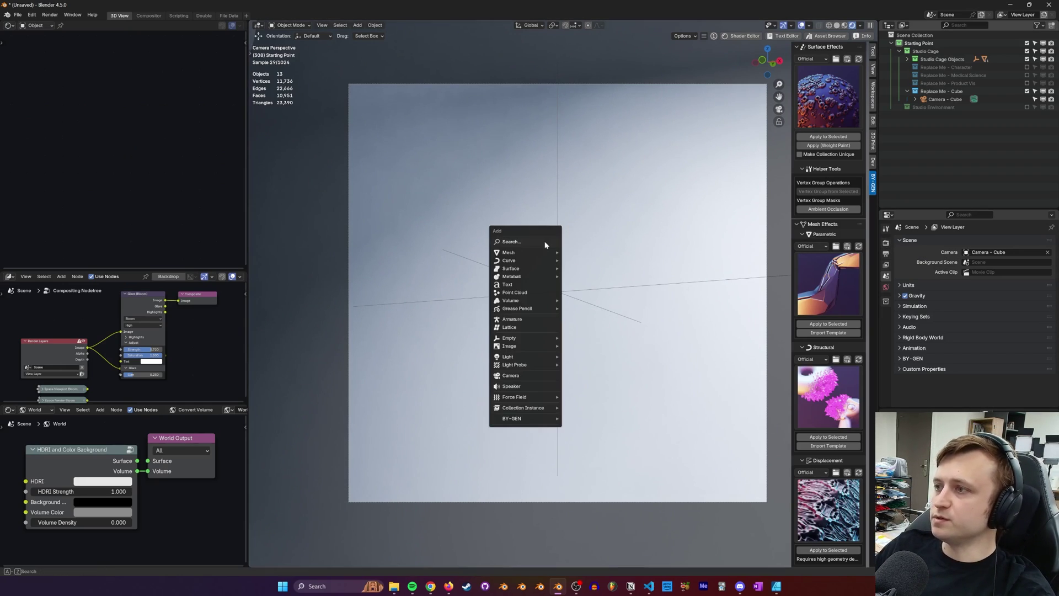
{"action": "mouse_move", "coordinate": [538, 252]}
{"action": "left_click", "coordinate": [580, 268]}
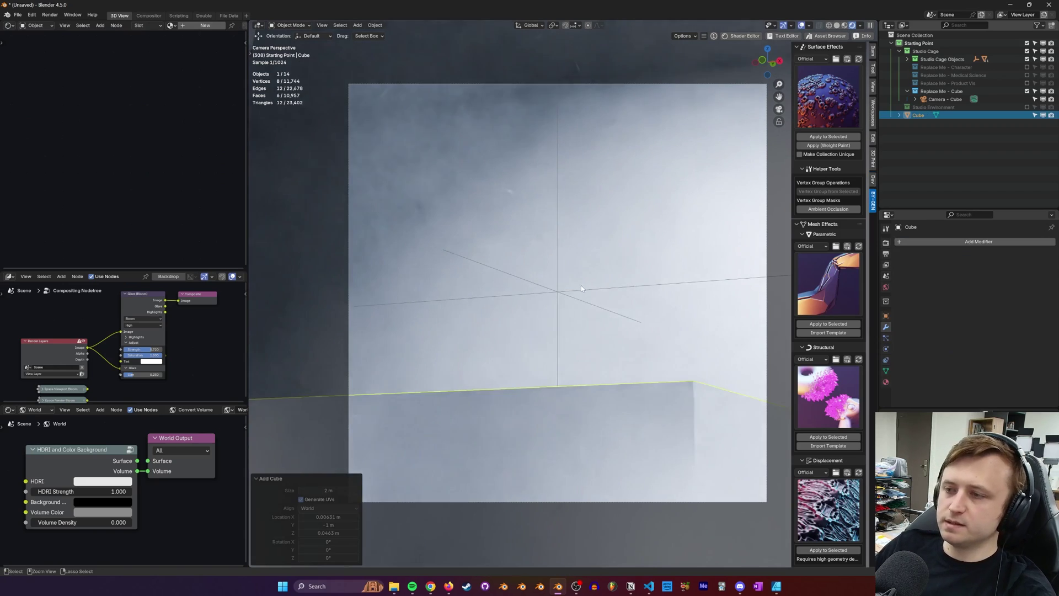
{"action": "key", "text": "g"}
{"action": "left_click", "coordinate": [579, 235]}
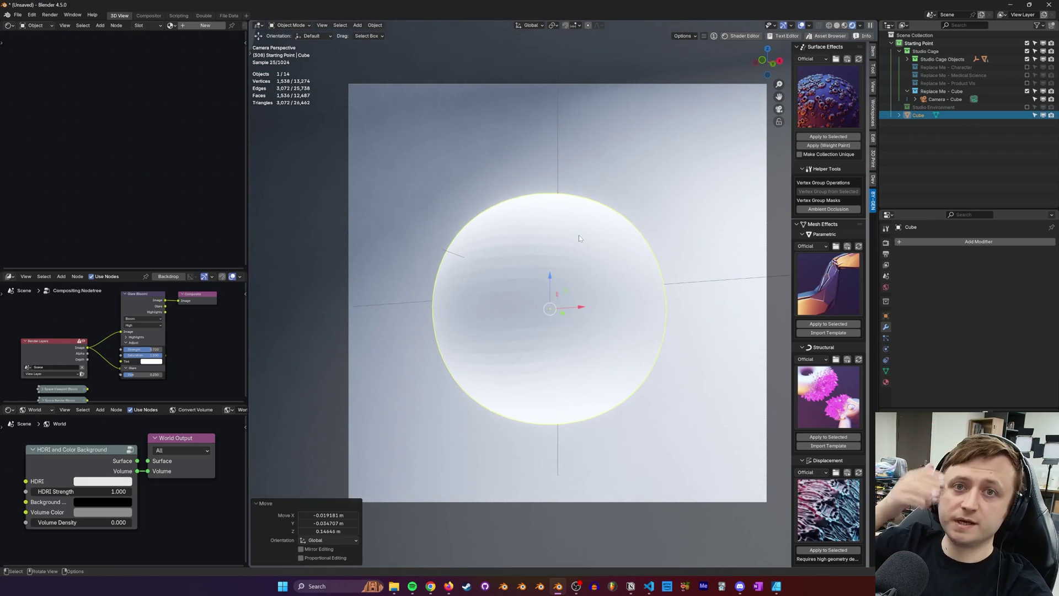
{"action": "left_click", "coordinate": [828, 136]}
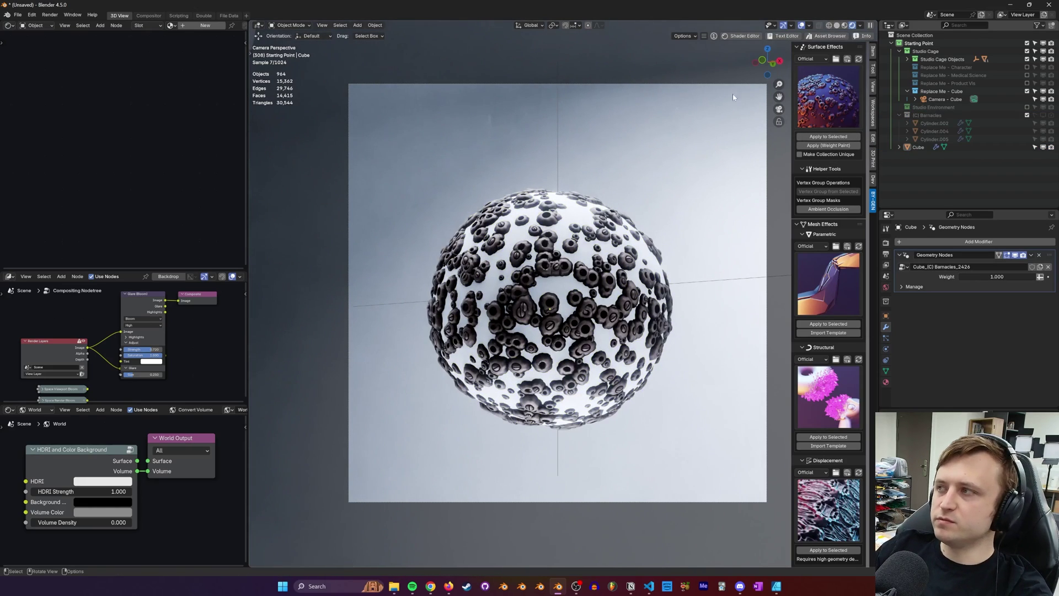
Browse Blender's list of surface effect presets
{"action": "left_click", "coordinate": [819, 99]}
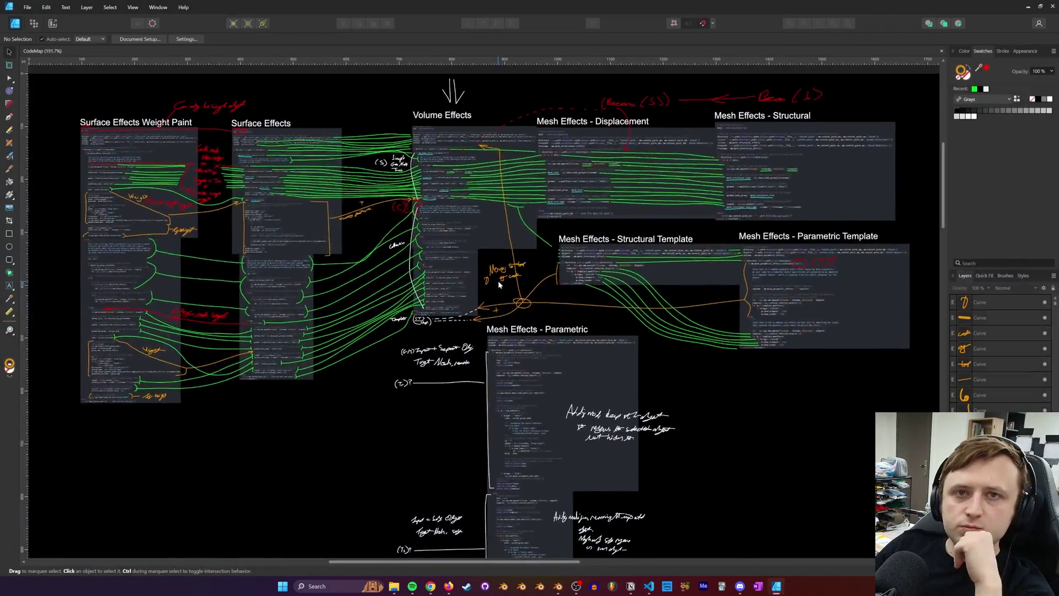
{"action": "scroll", "coordinate": [499, 285], "scroll_direction": "down", "scroll_amount": 3, "text": "ctrl"}
{"action": "scroll", "coordinate": [524, 254], "scroll_direction": "up", "scroll_amount": 3, "text": "ctrl"}
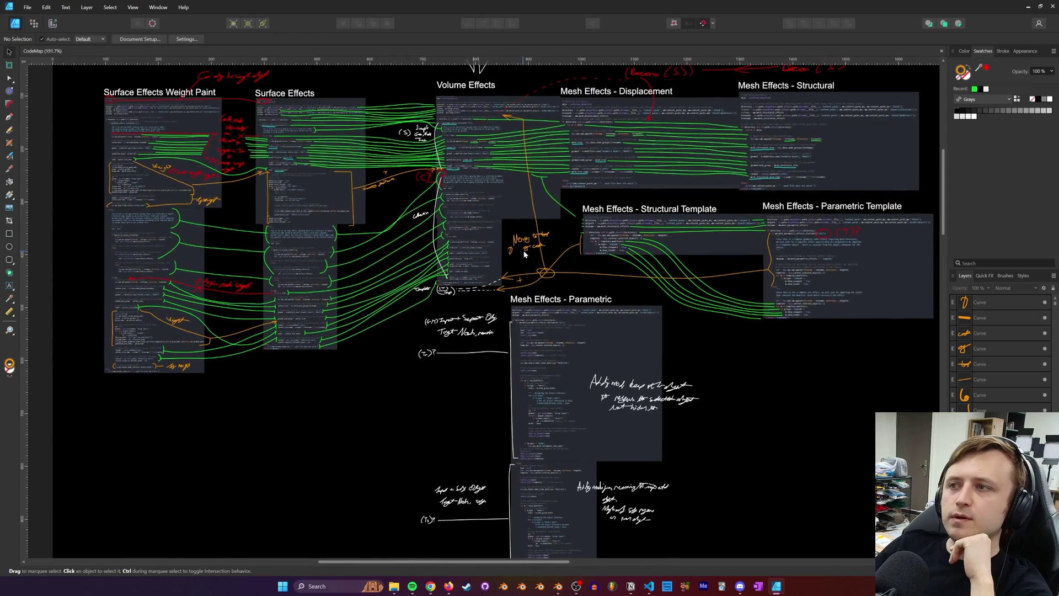
{"action": "scroll", "coordinate": [523, 251], "scroll_direction": "up", "scroll_amount": 1}
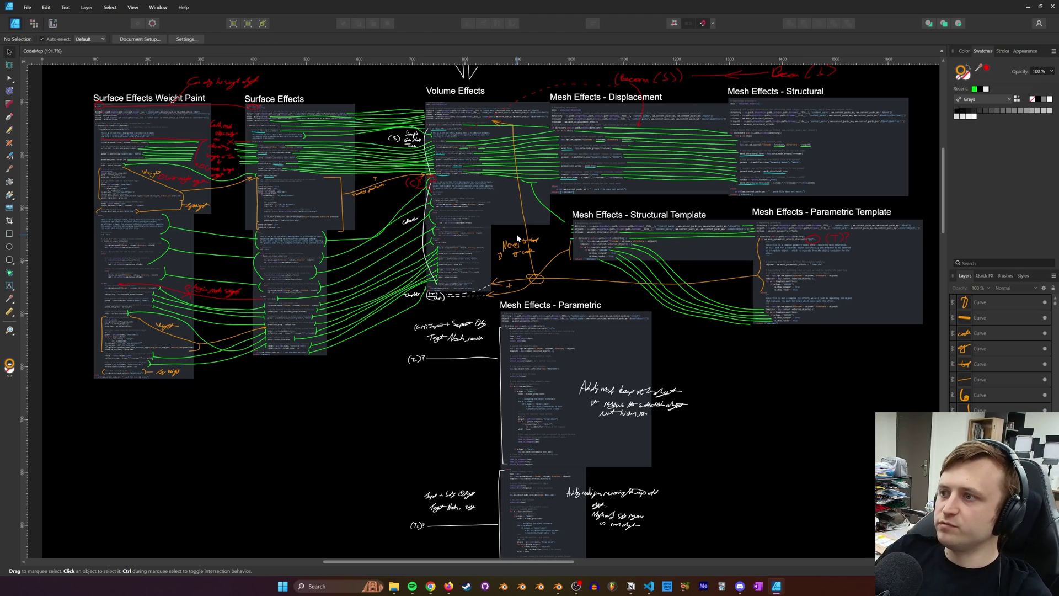
Pan and zoom the CodeMap canvas onto the Mesh Effects - Parametric Template panel
{"action": "scroll", "coordinate": [190, 174], "scroll_direction": "right", "scroll_amount": 1}
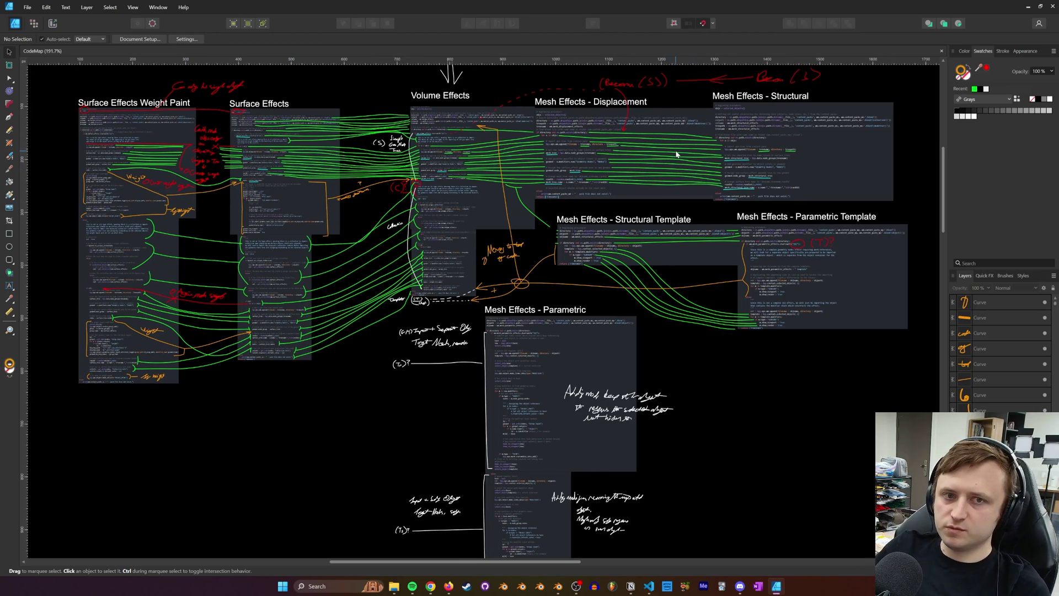
{"action": "middle_click_drag", "start_coordinate": [677, 154], "coordinate": [700, 160]}
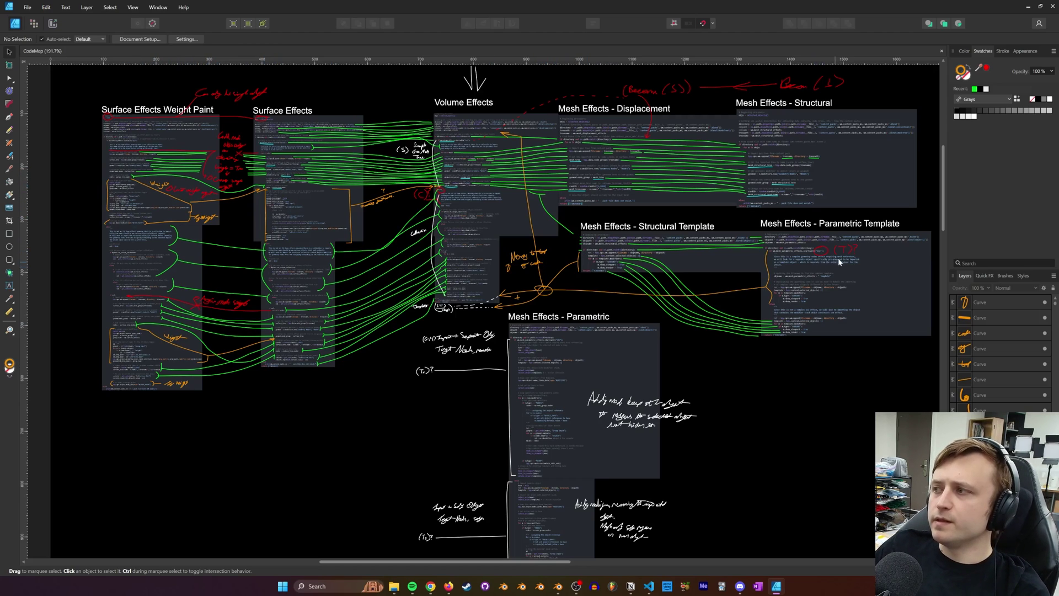
{"action": "scroll", "coordinate": [752, 289], "scroll_direction": "up", "scroll_amount": 5, "text": "ctrl"}
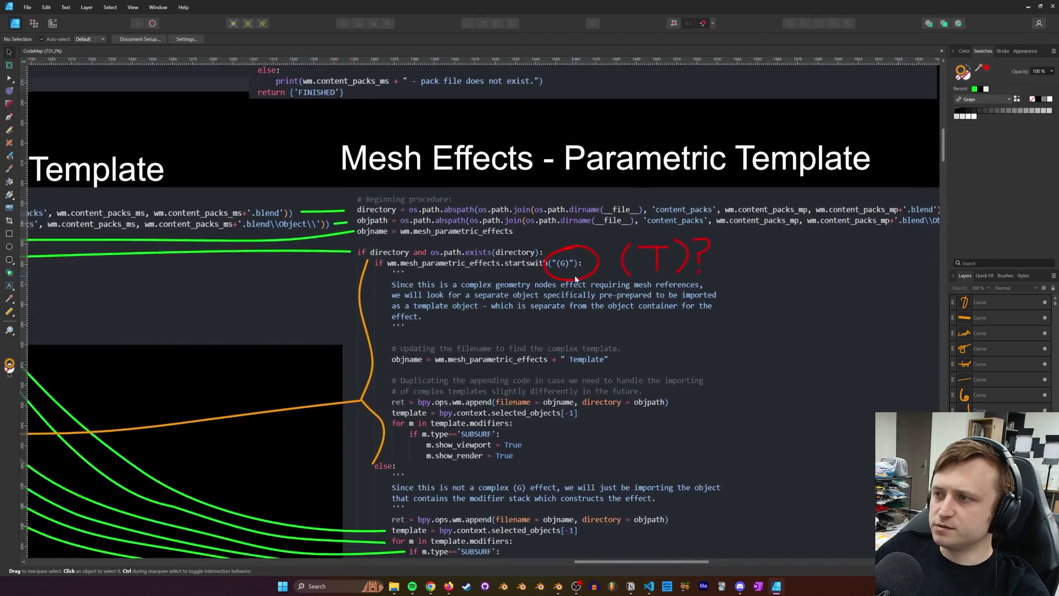
{"action": "scroll", "coordinate": [677, 267], "scroll_direction": "down", "scroll_amount": 5, "text": "ctrl"}
Import the (G) Dorado template from the Generator's Lab pack onto the sphere
{"action": "left_click", "coordinate": [558, 586]}
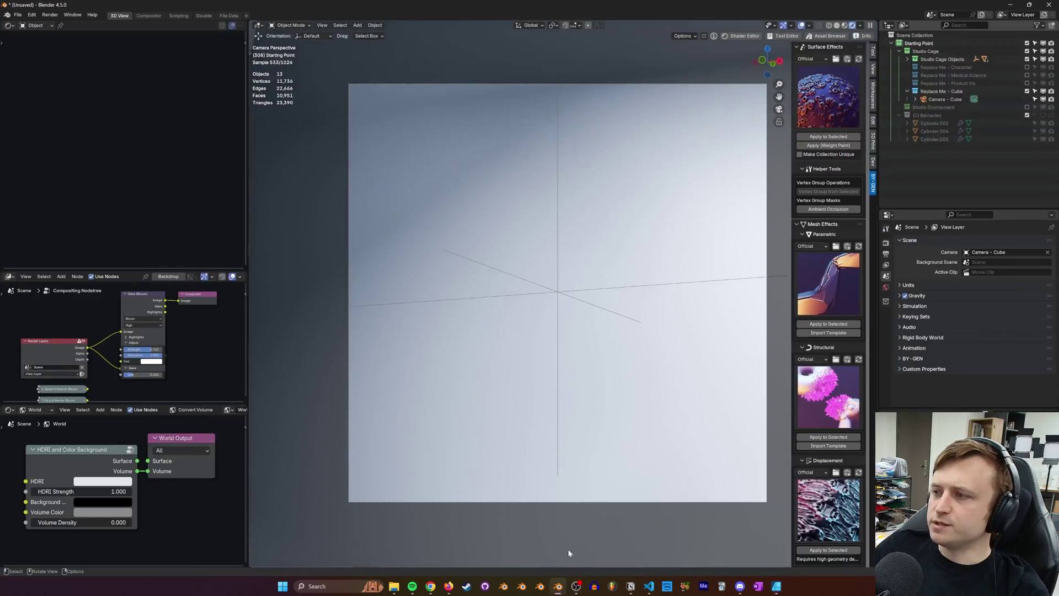
{"action": "left_click", "coordinate": [811, 58]}
{"action": "left_click", "coordinate": [815, 78]}
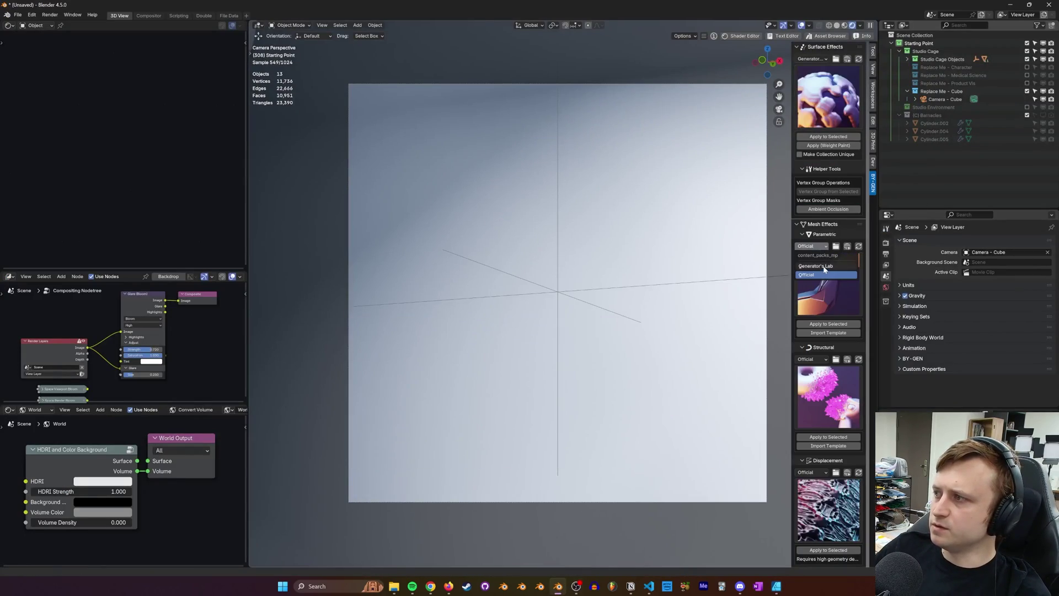
{"action": "left_click", "coordinate": [815, 291]}
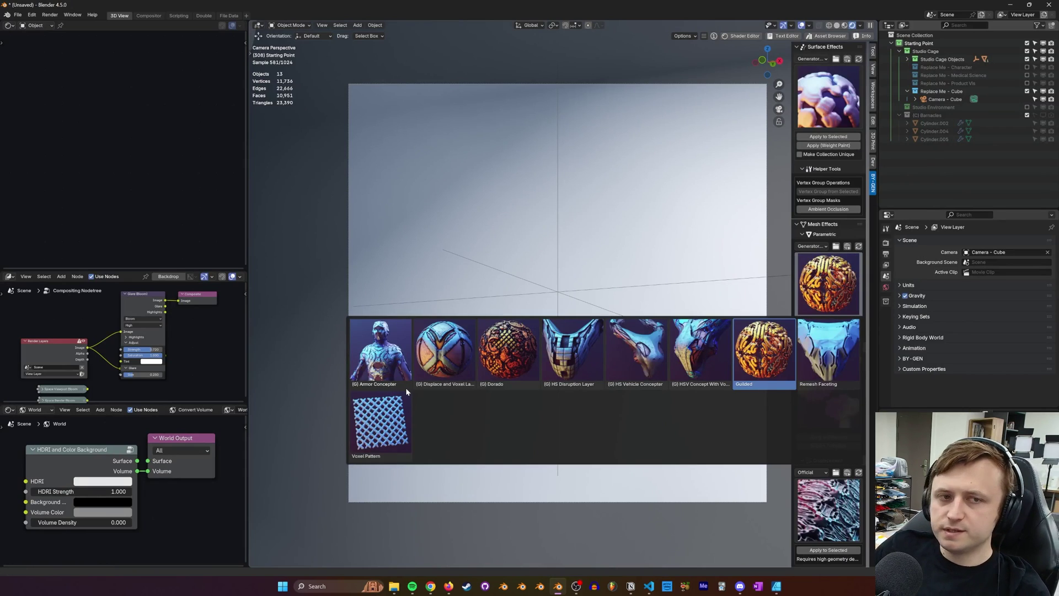
{"action": "left_click", "coordinate": [489, 378]}
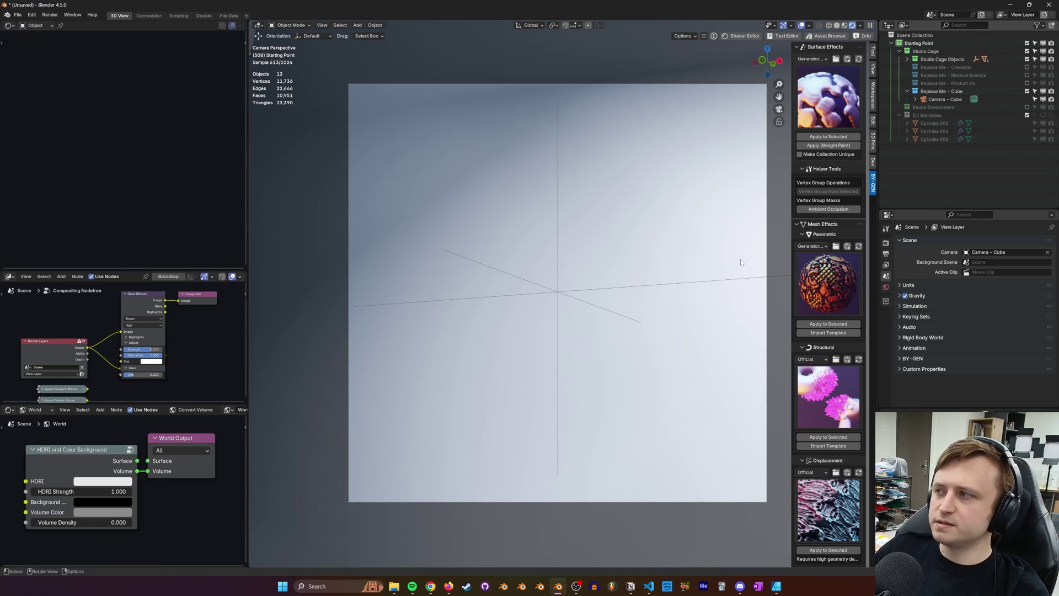
{"action": "left_click", "coordinate": [815, 333]}
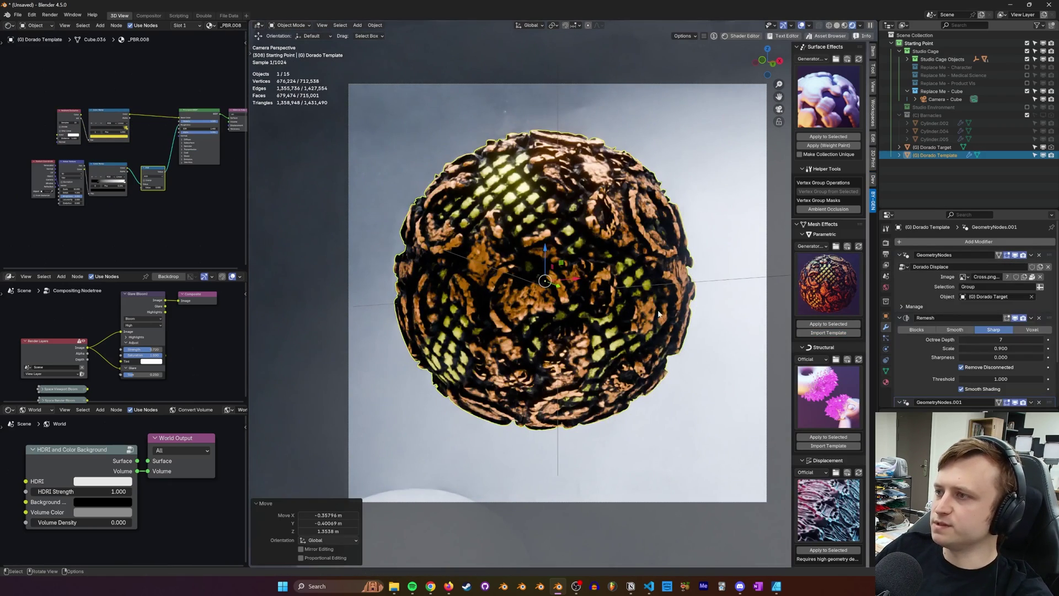
Inspect the Dorado geometry nodes modifiers and rotate the sphere to a new orientation
{"action": "key", "text": "r"}
{"action": "key", "text": "r"}
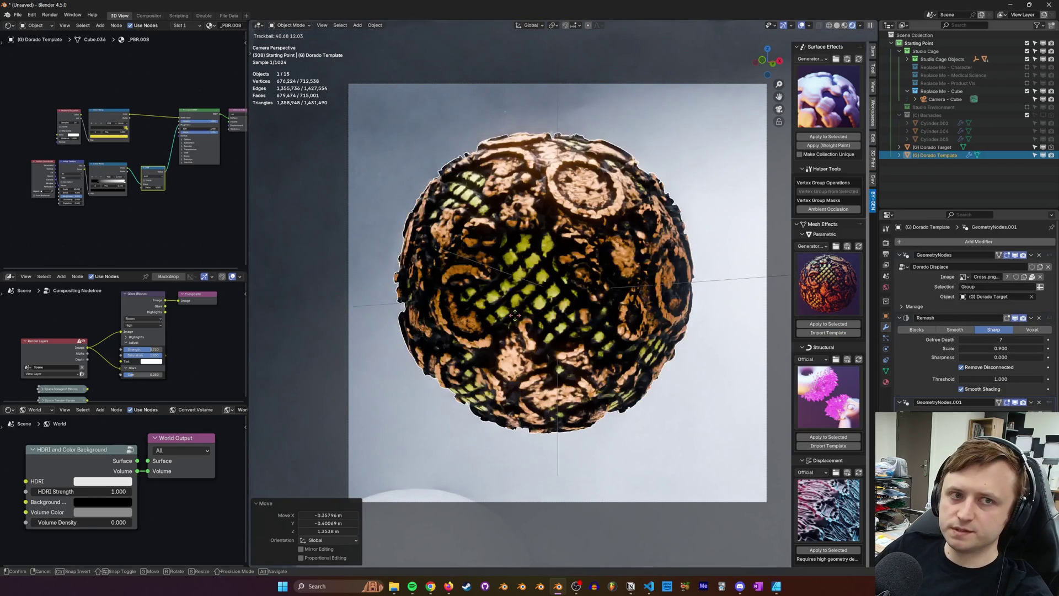
{"action": "key", "text": "Escape"}
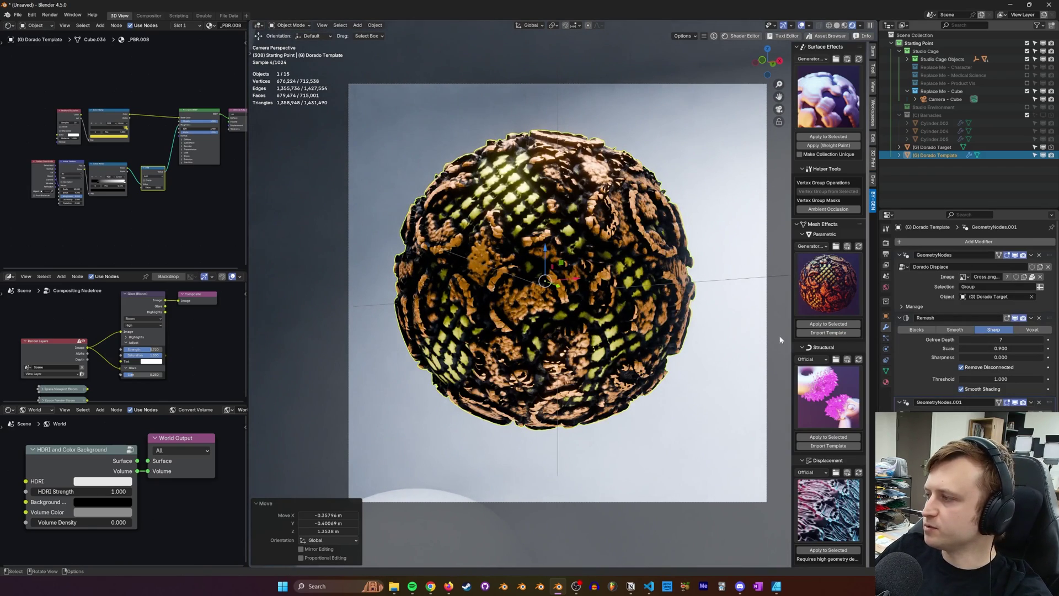
{"action": "left_click", "coordinate": [909, 257]}
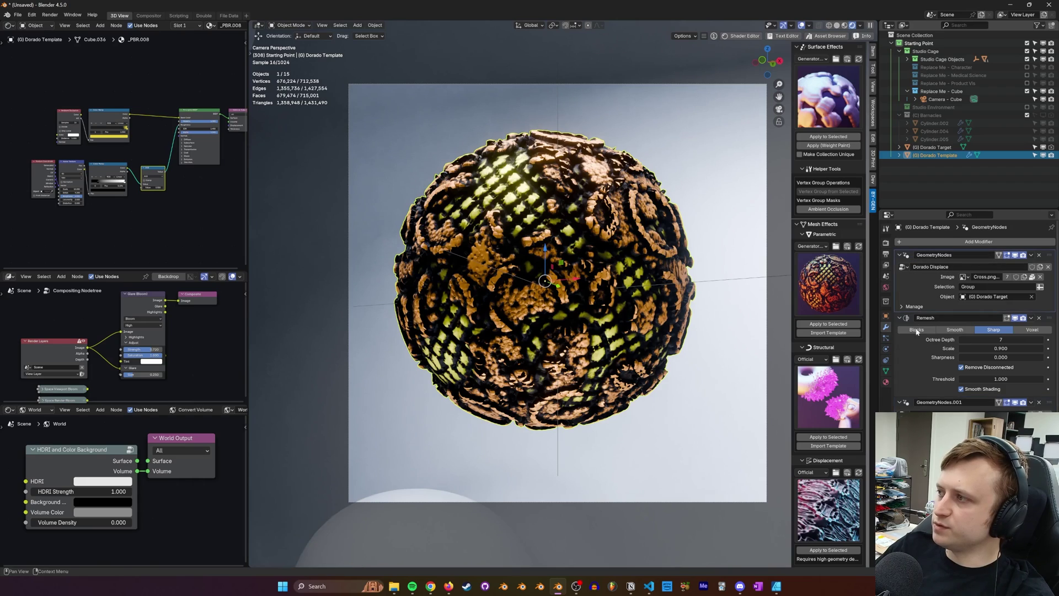
{"action": "left_click", "coordinate": [906, 405]}
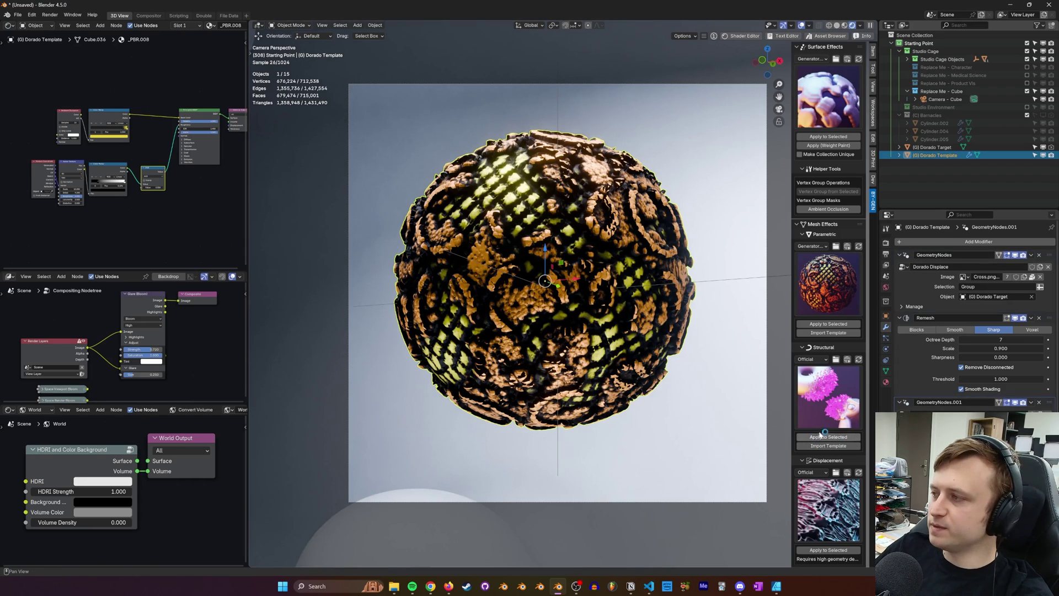
{"action": "left_click_drag", "start_coordinate": [965, 211], "coordinate": [965, 112]}
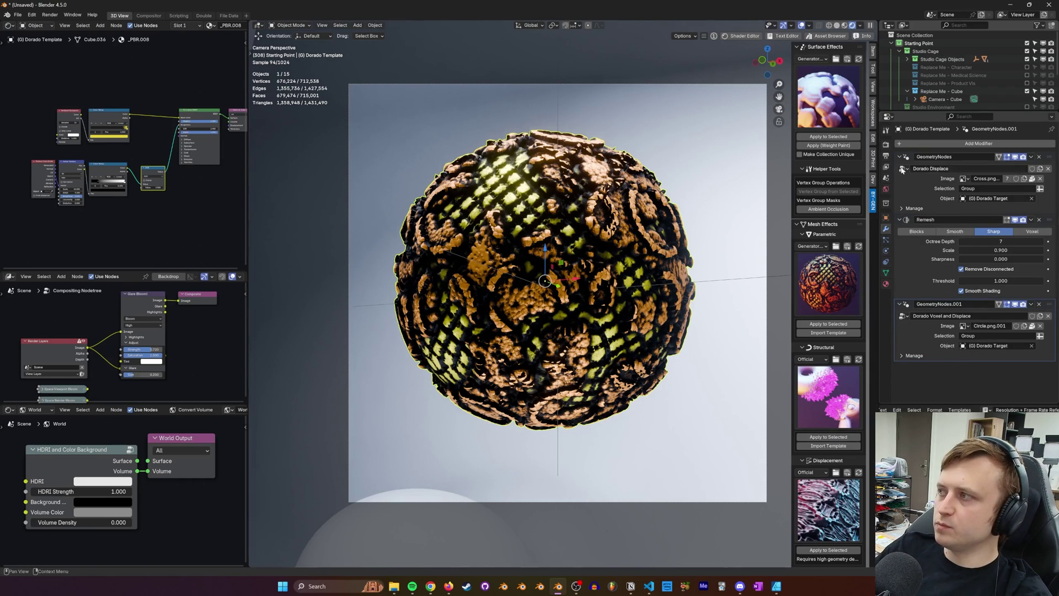
{"action": "key", "text": "r"}
{"action": "key", "text": "r"}
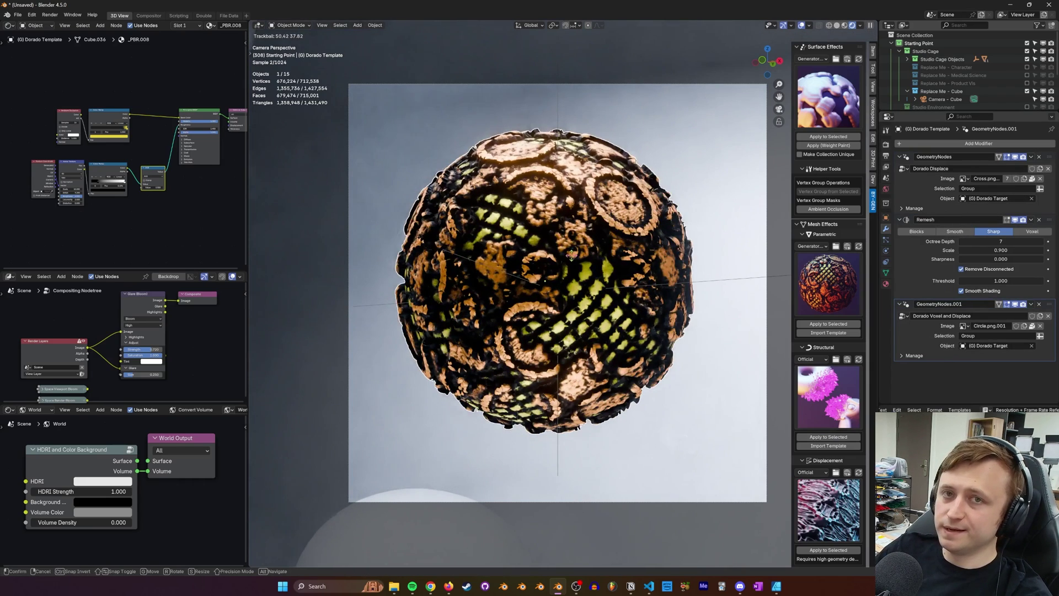
{"action": "left_click", "coordinate": [574, 267]}
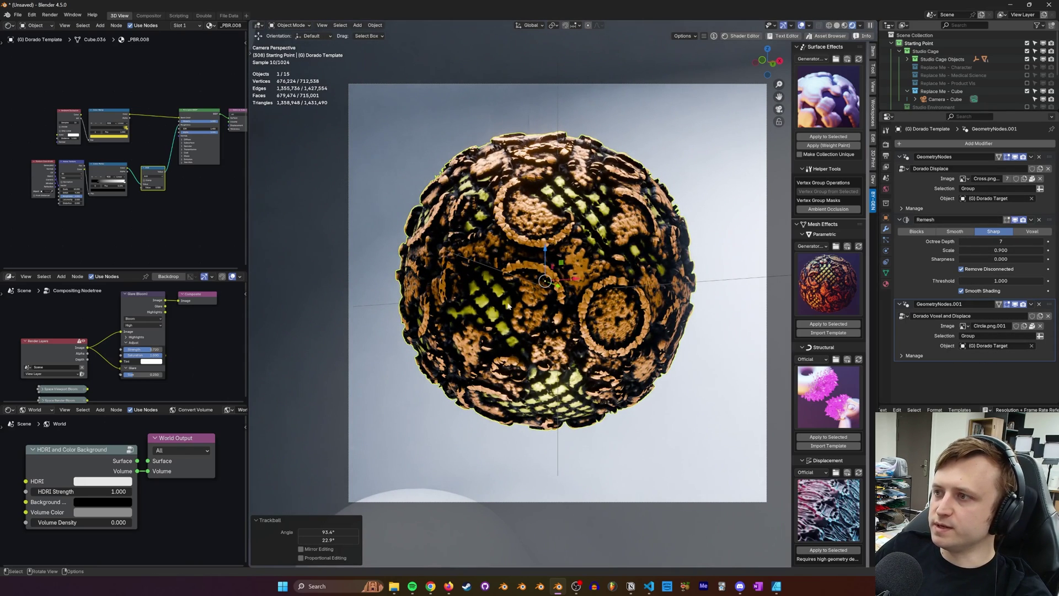
{"action": "left_click", "coordinate": [828, 285]}
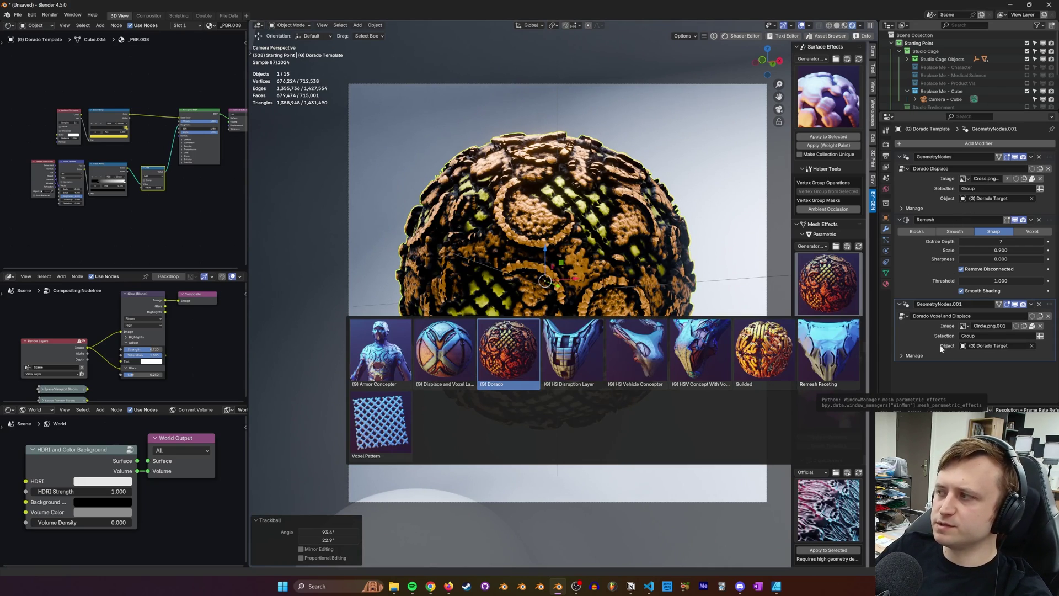
{"action": "left_click", "coordinate": [531, 353]}
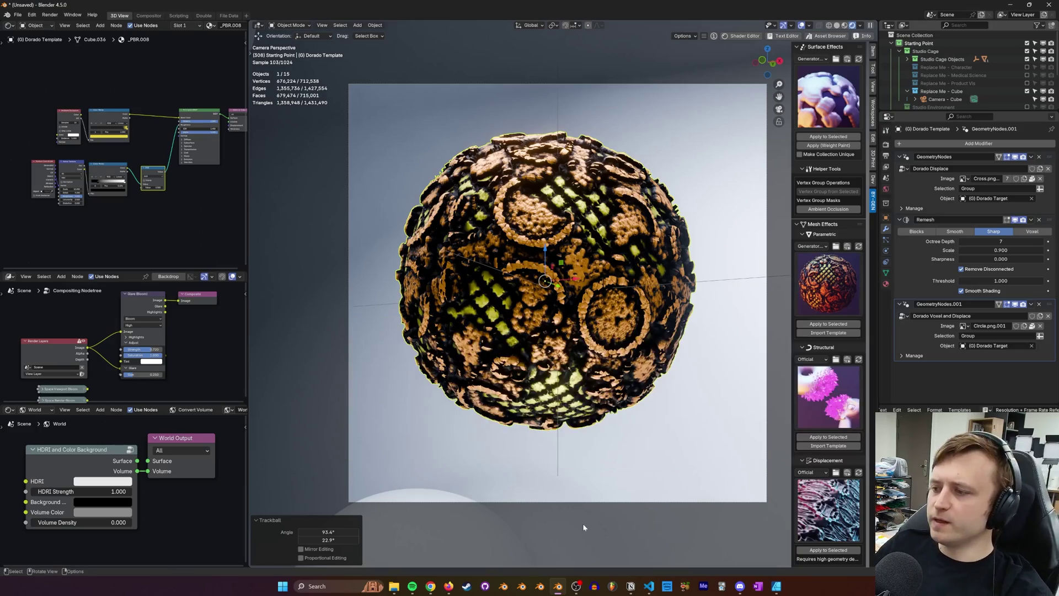
Scroll the code map to the Mesh Effects - Parametric panel's handwritten notes, then return to Blender
{"action": "key", "text": "alt+Tab"}
{"action": "scroll", "coordinate": [440, 462], "scroll_direction": "down", "scroll_amount": 4, "text": "ctrl"}
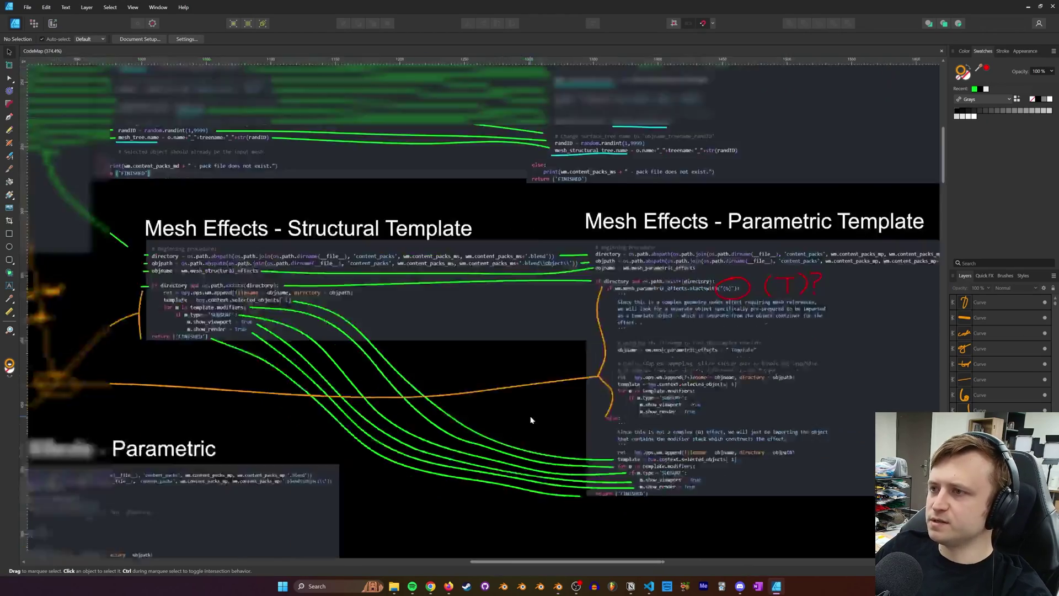
{"action": "scroll", "coordinate": [440, 462], "scroll_direction": "down", "scroll_amount": 5}
{"action": "scroll", "coordinate": [441, 461], "scroll_direction": "left", "scroll_amount": 4}
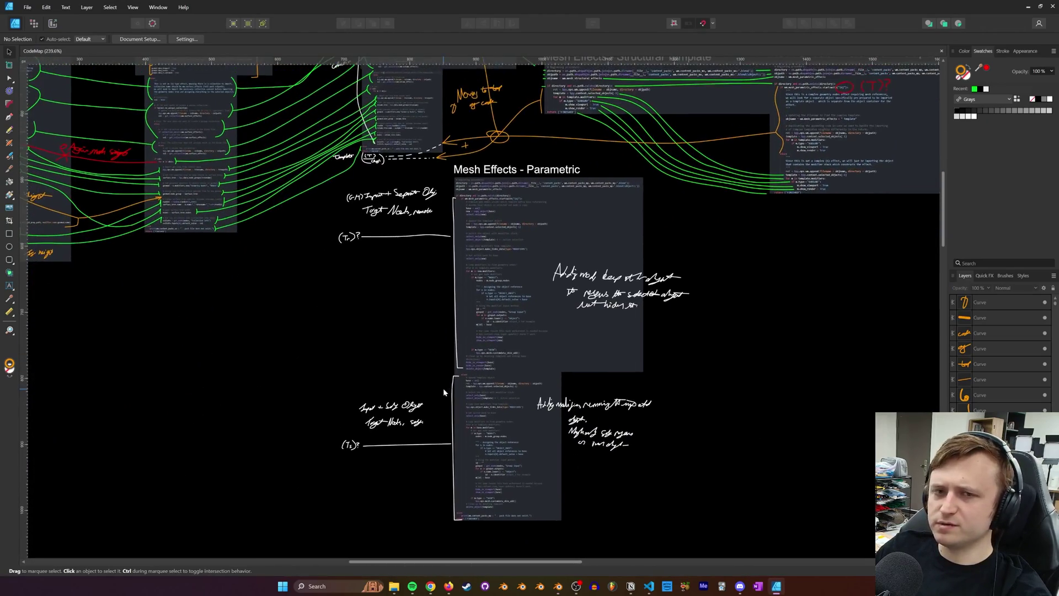
{"action": "scroll", "coordinate": [442, 389], "scroll_direction": "up", "scroll_amount": 2, "text": "ctrl"}
{"action": "scroll", "coordinate": [439, 395], "scroll_direction": "down", "scroll_amount": 1, "text": "ctrl"}
{"action": "scroll", "coordinate": [444, 396], "scroll_direction": "down", "scroll_amount": 1}
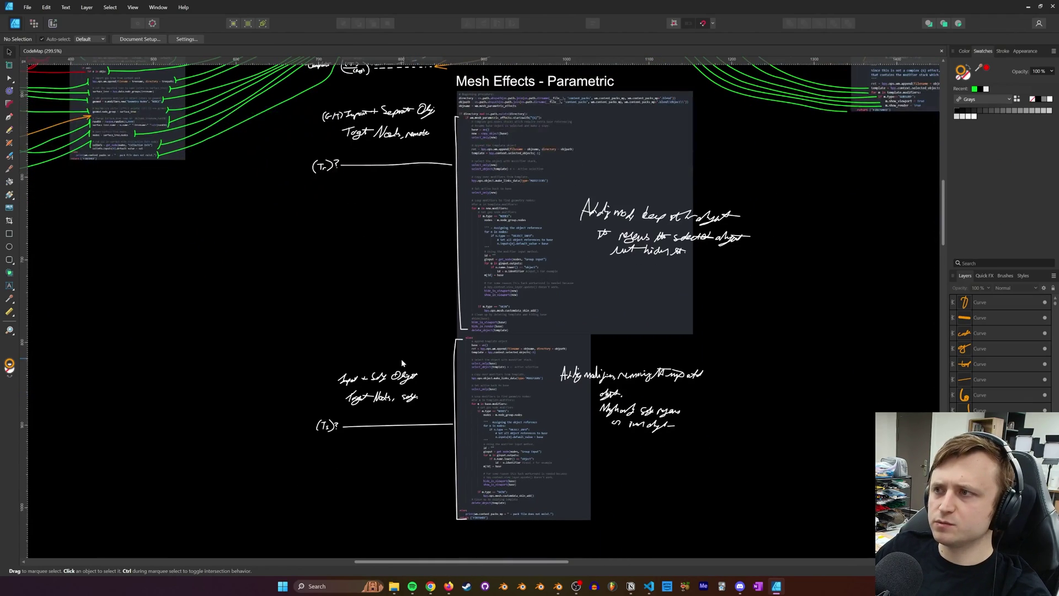
{"action": "key", "text": "alt+Tab"}
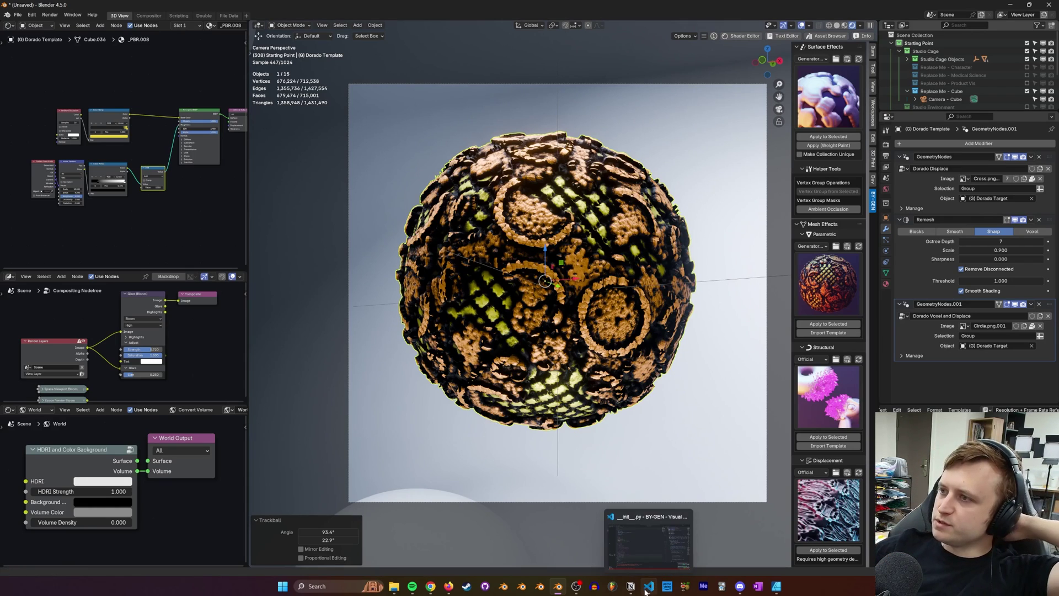
{"action": "left_click", "coordinate": [776, 585]}
{"action": "scroll", "coordinate": [529, 346], "scroll_direction": "down", "scroll_amount": 5, "text": "ctrl"}
{"action": "scroll", "coordinate": [513, 350], "scroll_direction": "right", "scroll_amount": 2}
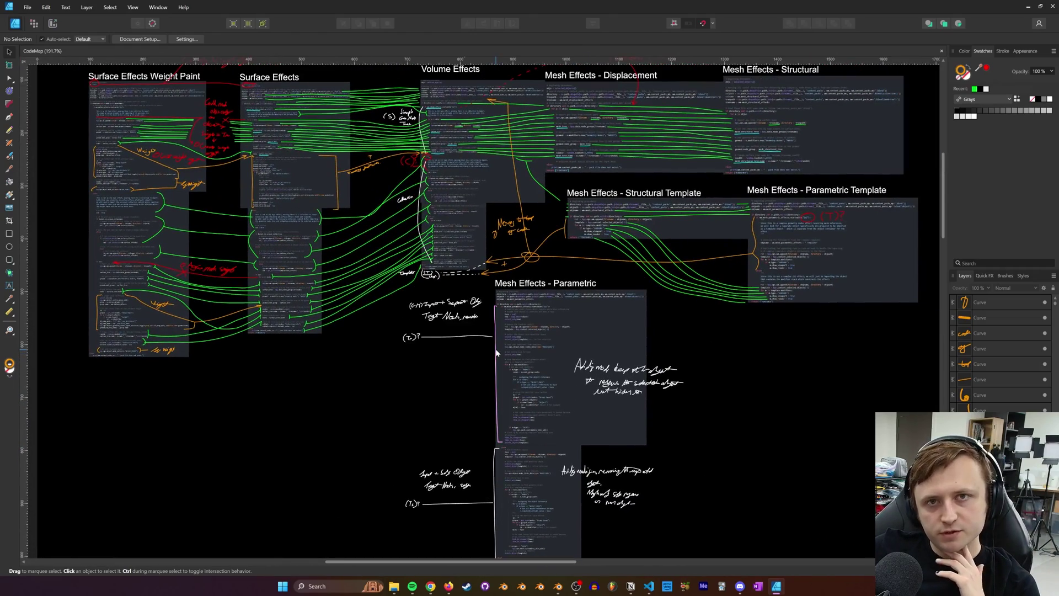
{"action": "scroll", "coordinate": [501, 298], "scroll_direction": "up", "scroll_amount": 2, "text": "ctrl"}
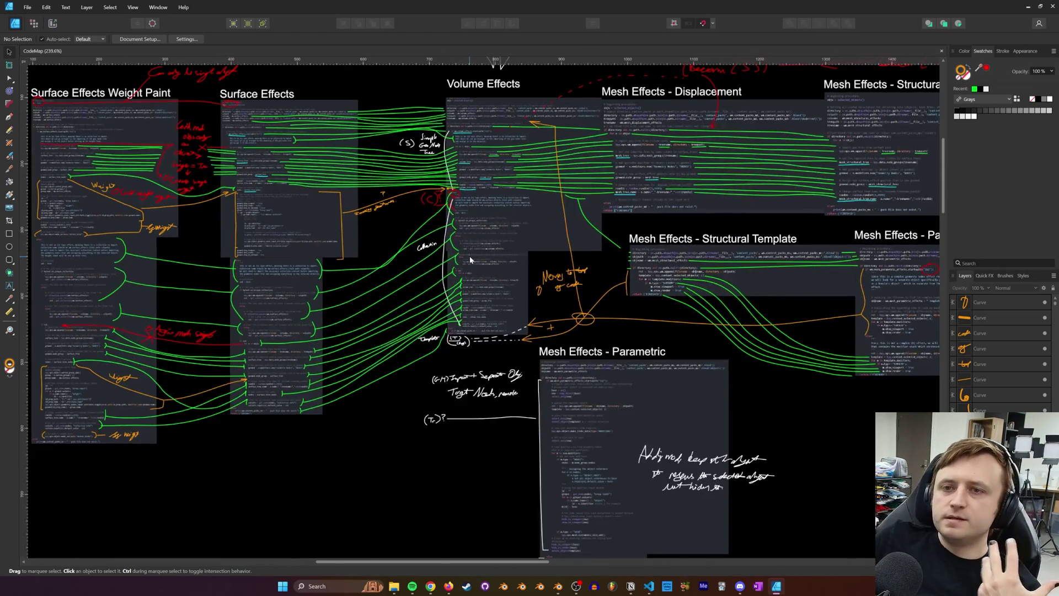
{"action": "scroll", "coordinate": [472, 259], "scroll_direction": "down", "scroll_amount": 2, "text": "ctrl"}
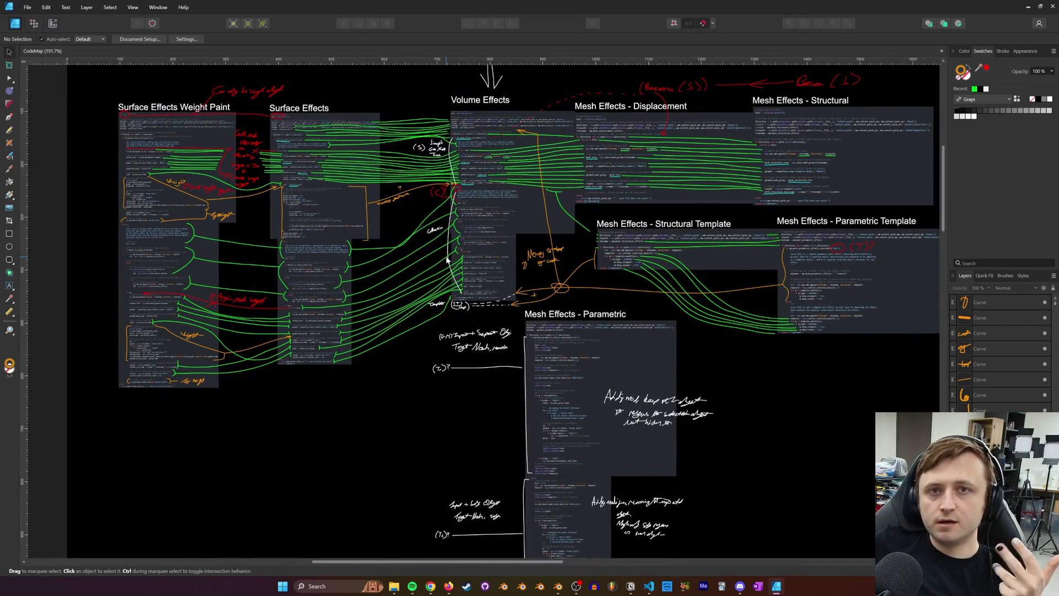
{"action": "scroll", "coordinate": [446, 259], "scroll_direction": "up", "scroll_amount": 2, "text": "ctrl"}
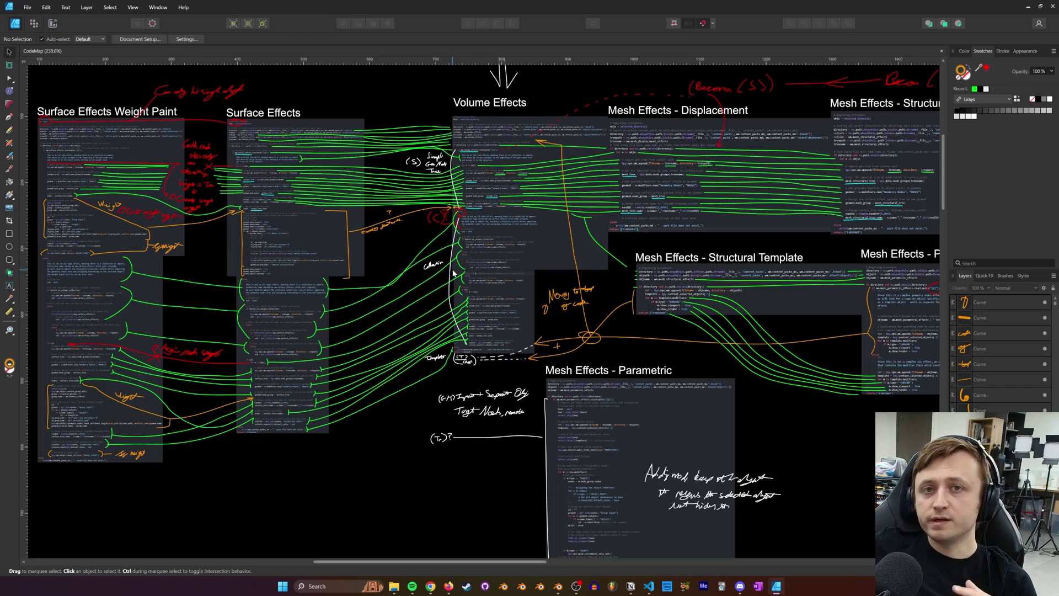
{"action": "scroll", "coordinate": [464, 281], "scroll_direction": "down", "scroll_amount": 3}
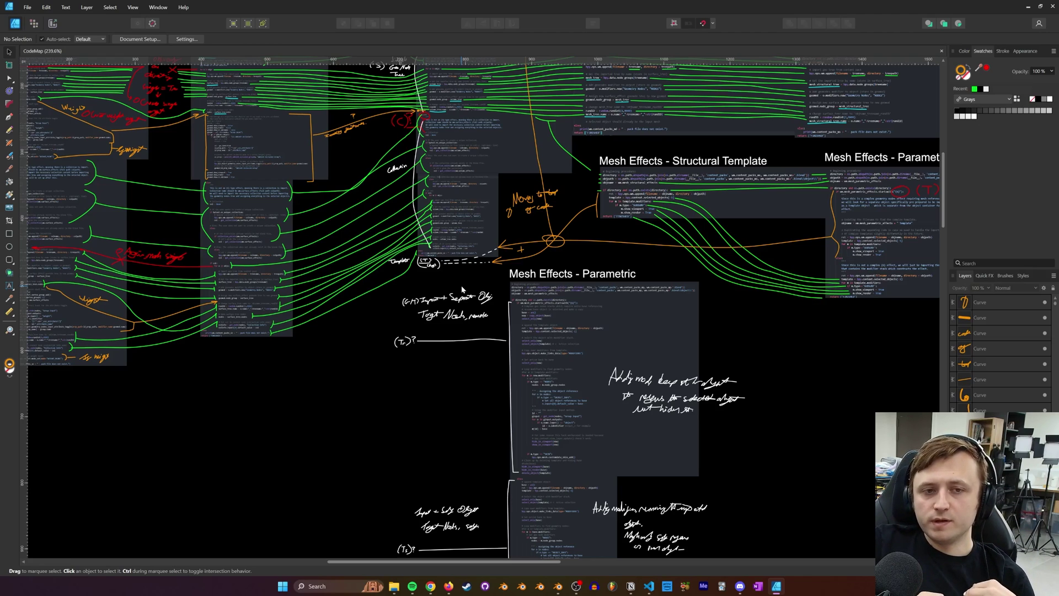
Scroll down the CodeMap canvas to bring the full annotated diagram into view
{"action": "scroll", "coordinate": [476, 445], "scroll_direction": "down", "scroll_amount": 4}
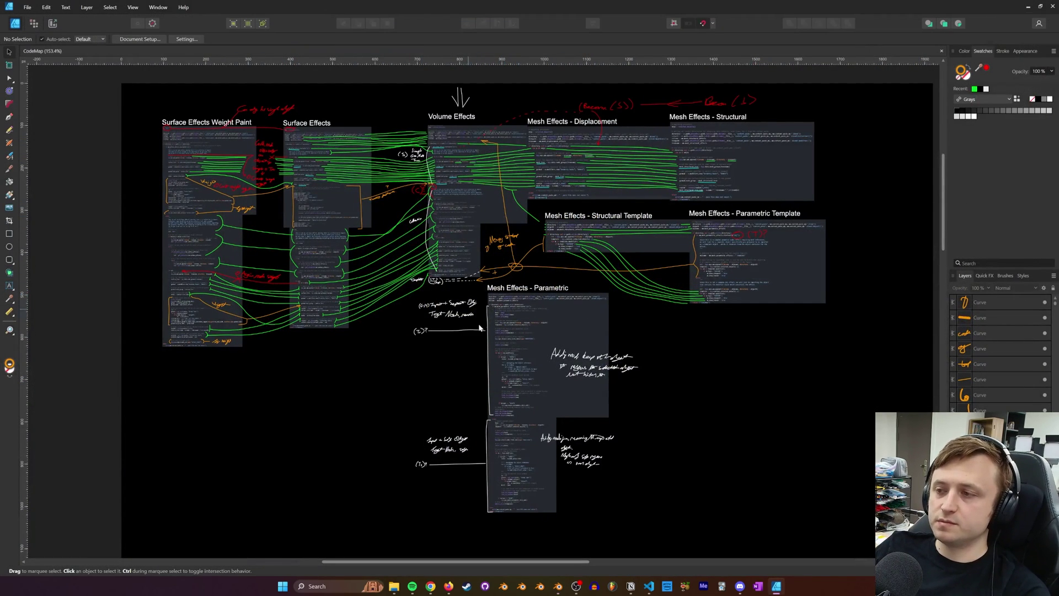
Shade the Dorado sphere smooth in Blender, then scroll the dev log's naming-convention checklist
{"action": "left_click", "coordinate": [776, 585]}
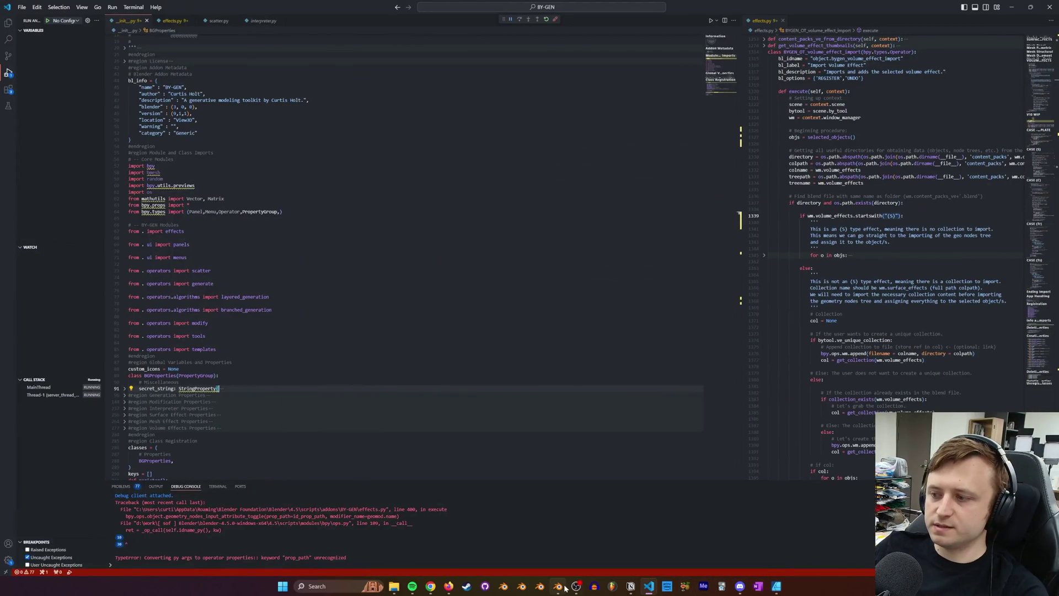
{"action": "left_click", "coordinate": [557, 586]}
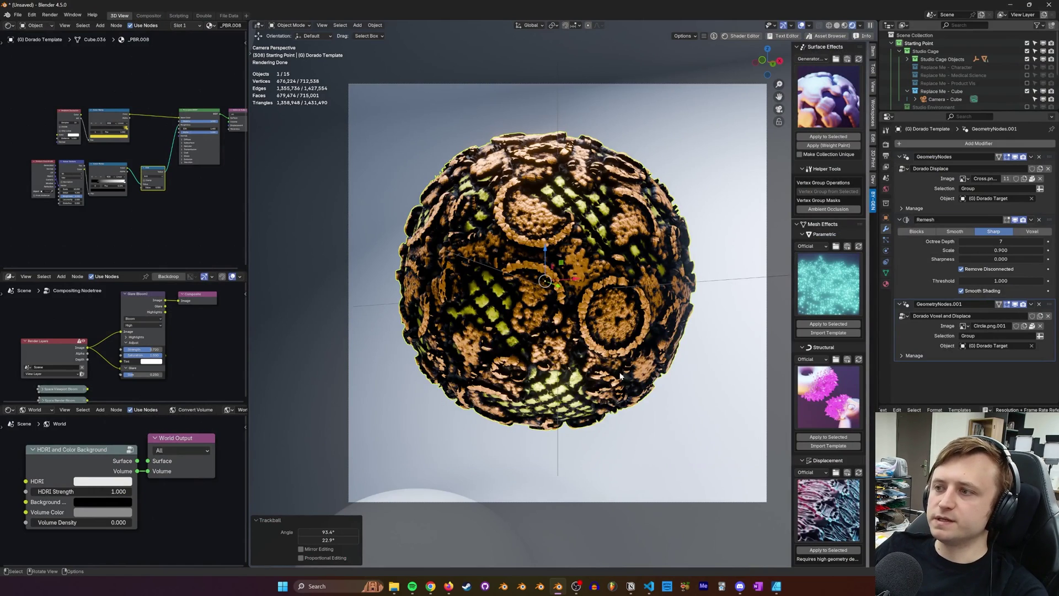
{"action": "right_click", "coordinate": [620, 375]}
{"action": "left_click", "coordinate": [607, 371]}
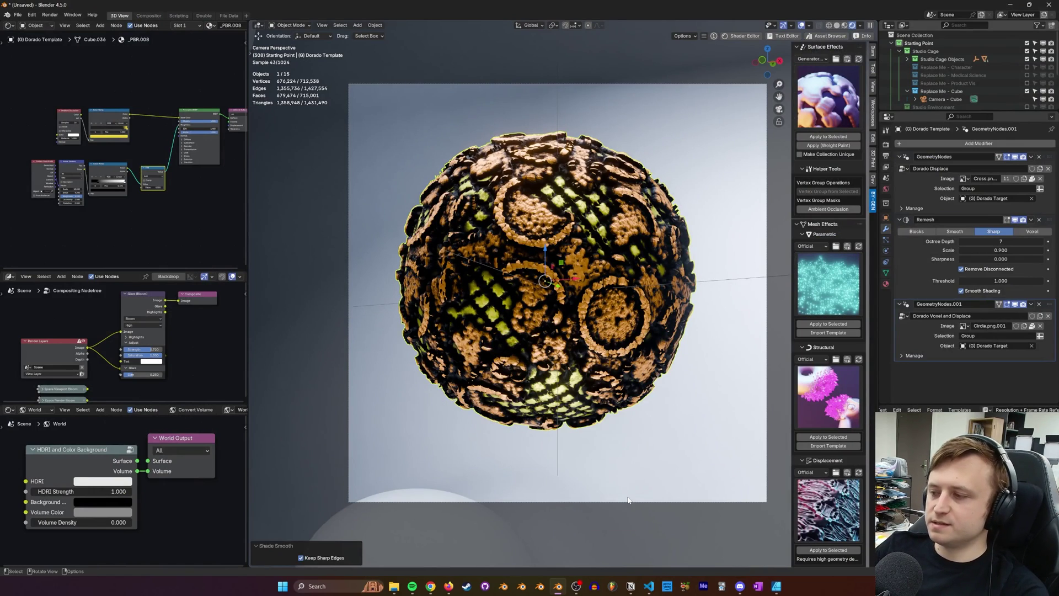
{"action": "key", "text": "alt+Tab"}
{"action": "scroll", "coordinate": [320, 506], "scroll_direction": "down", "scroll_amount": 10}
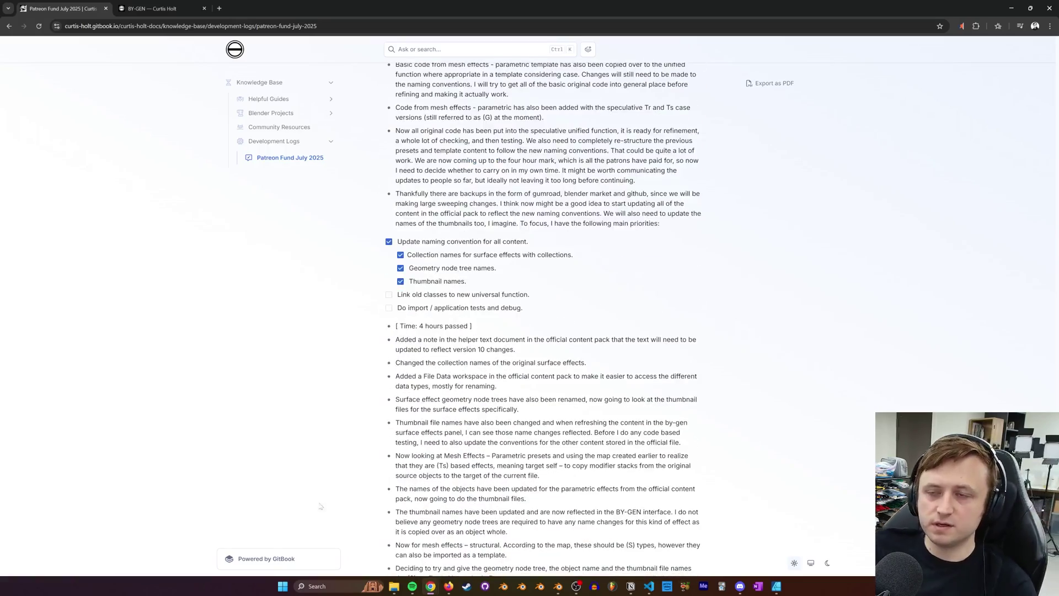
Read through the Patreon Fund July 2025 dev log notes, then bring the Affinity Designer code map forward
{"action": "scroll", "coordinate": [319, 506], "scroll_direction": "down", "scroll_amount": 3}
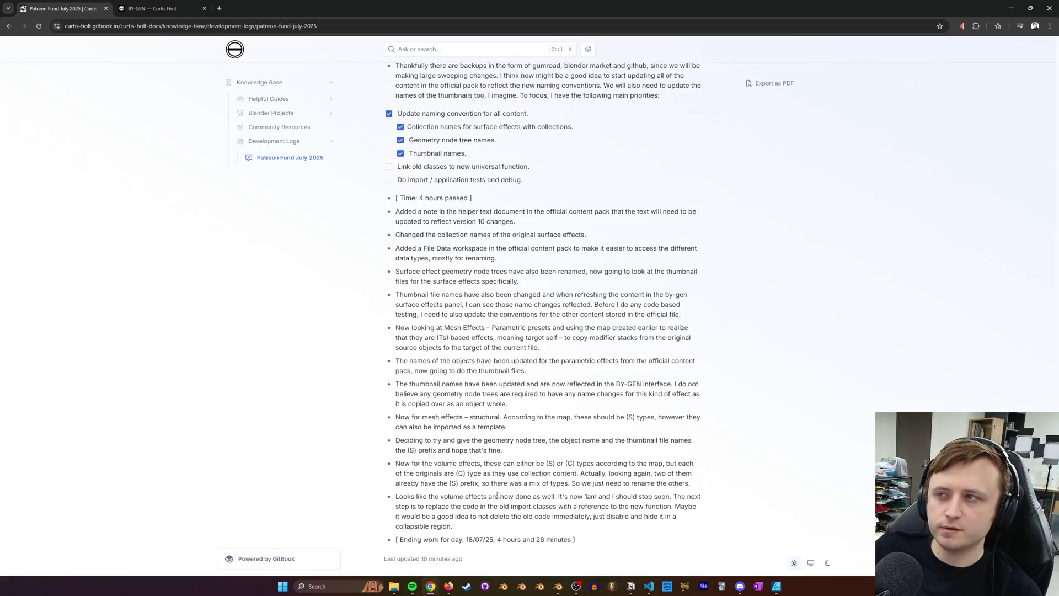
{"action": "scroll", "coordinate": [497, 495], "scroll_direction": "up", "scroll_amount": 15}
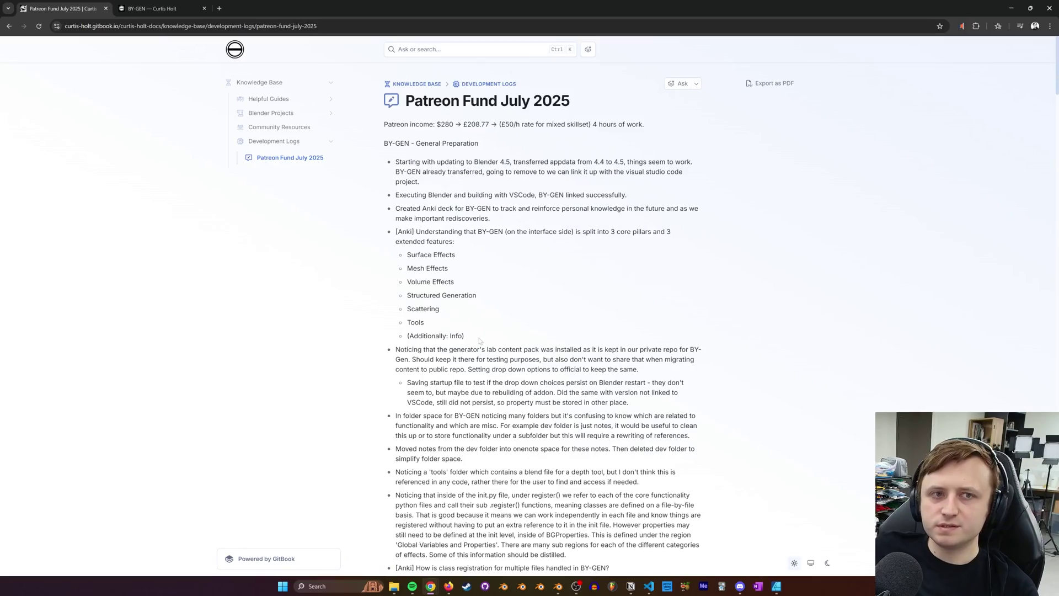
{"action": "scroll", "coordinate": [504, 331], "scroll_direction": "down", "scroll_amount": 6}
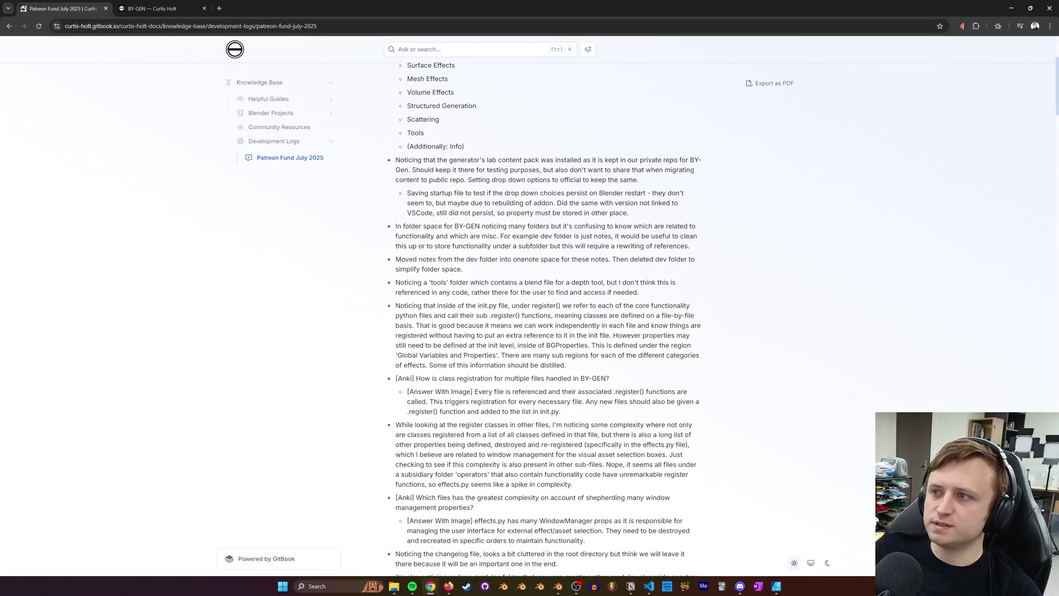
{"action": "scroll", "coordinate": [503, 370], "scroll_direction": "down", "scroll_amount": 15}
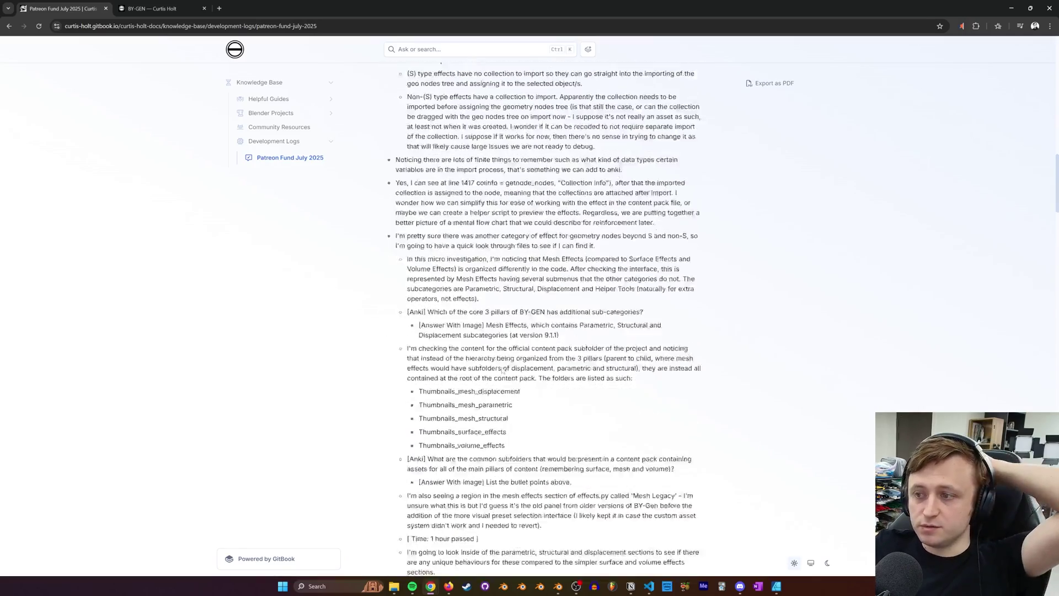
{"action": "scroll", "coordinate": [502, 369], "scroll_direction": "down", "scroll_amount": 8}
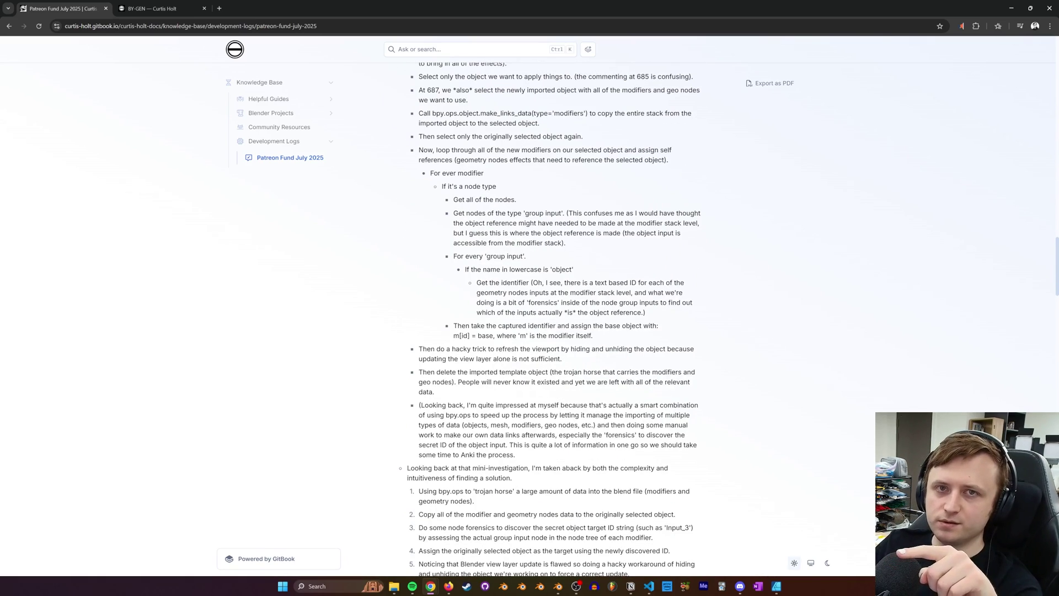
{"action": "key", "text": "alt+Tab"}
{"action": "left_click", "coordinate": [776, 586]}
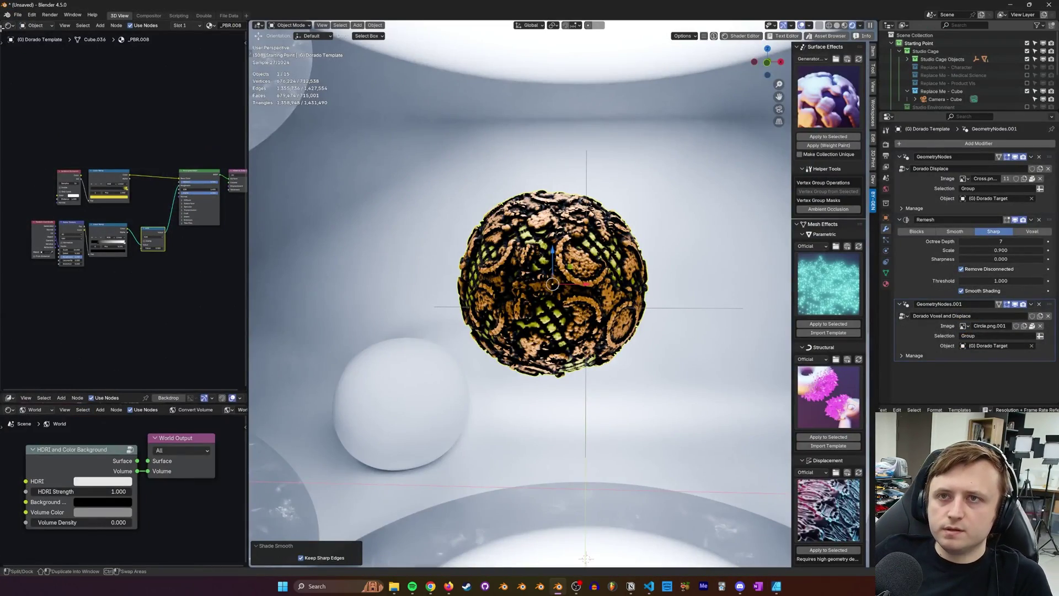
Show the Dorado Voxel and Displace node tree in the top-left editor, zoomed to the Color Ramp nodes
{"action": "left_click", "coordinate": [9, 25]}
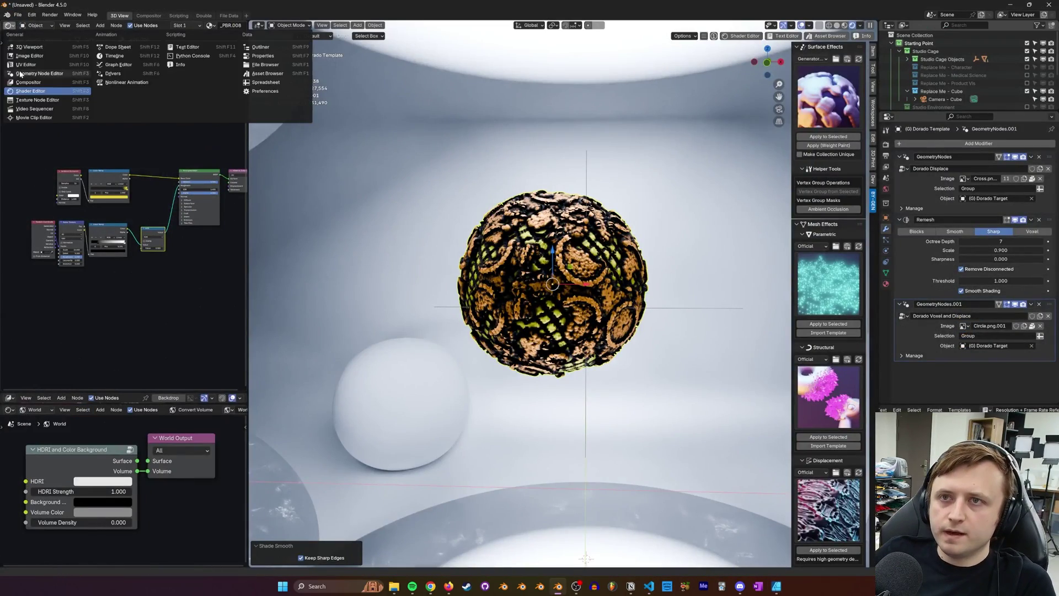
{"action": "left_click", "coordinate": [20, 73]}
{"action": "scroll", "coordinate": [155, 271], "scroll_direction": "up", "scroll_amount": 3}
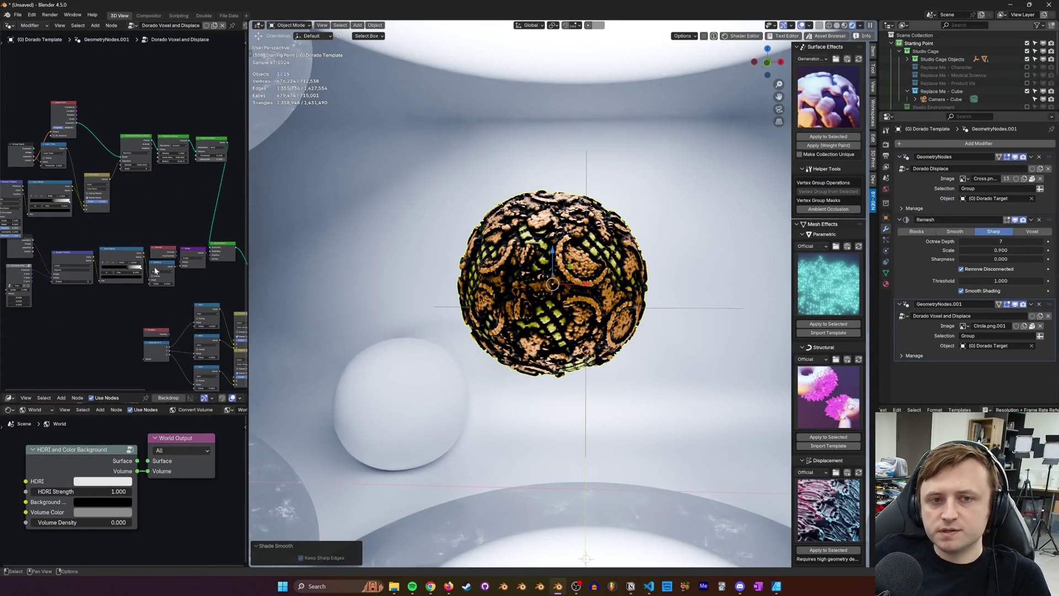
{"action": "scroll", "coordinate": [155, 271], "scroll_direction": "up", "scroll_amount": 4}
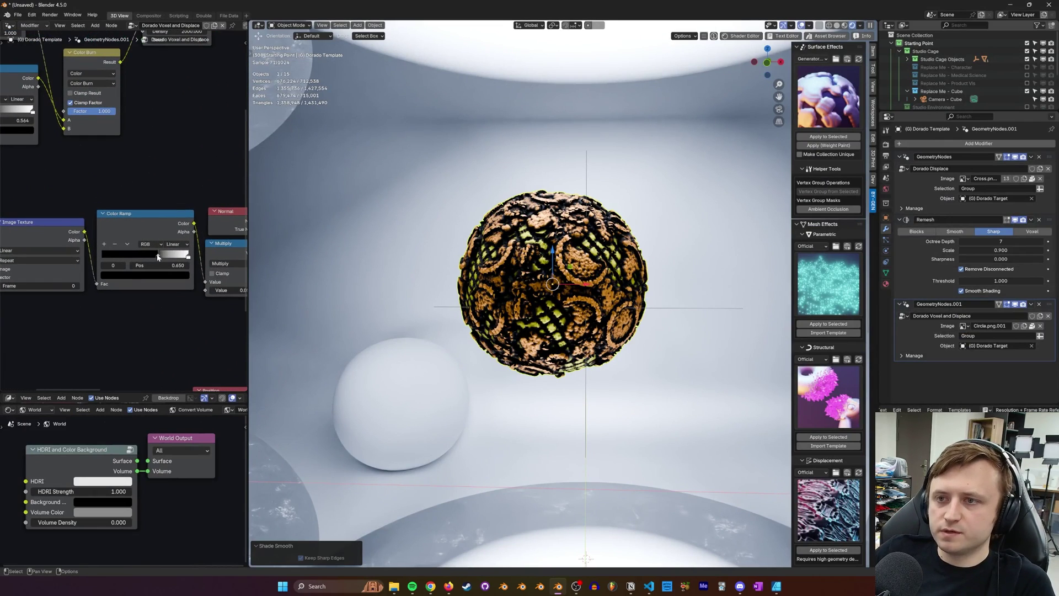
Move one Color Ramp stop to 0.756 and the other from 0.564 to 0.648, then check the sphere
{"action": "left_click_drag", "start_coordinate": [157, 257], "coordinate": [165, 255]}
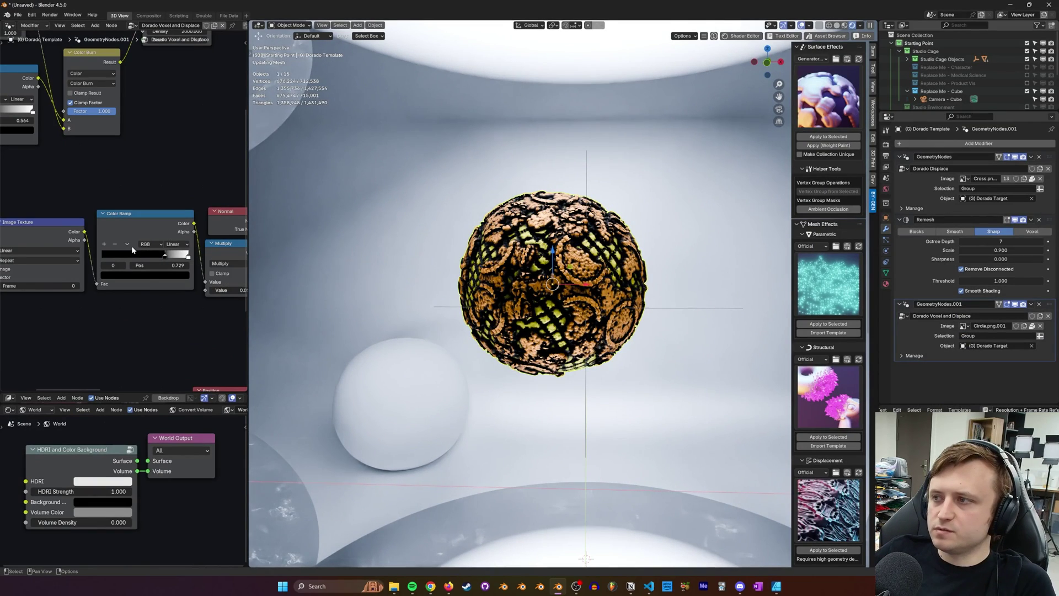
{"action": "left_click_drag", "start_coordinate": [166, 258], "coordinate": [170, 258]}
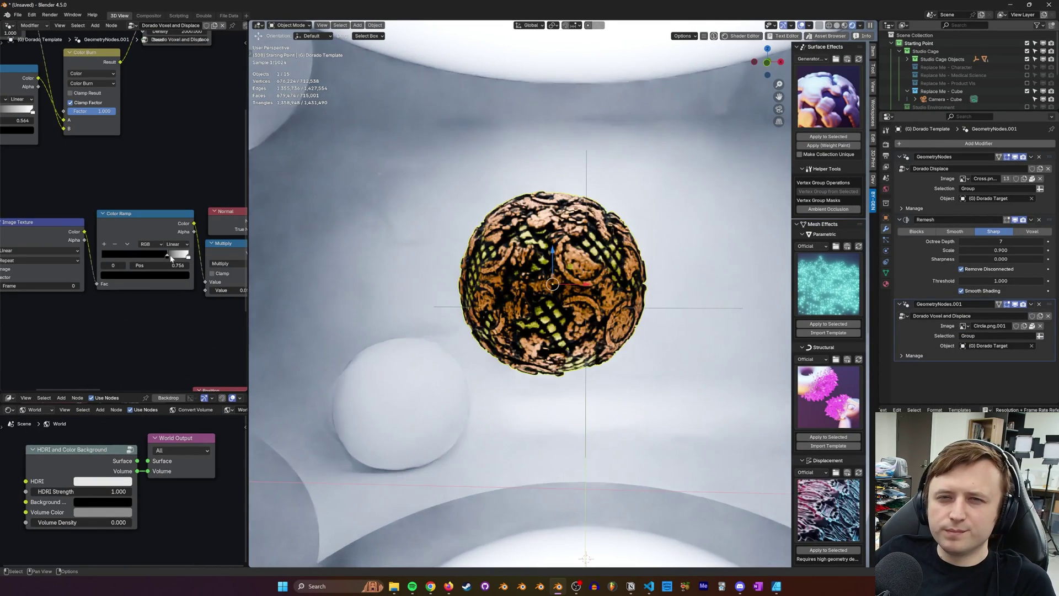
{"action": "scroll", "coordinate": [175, 281], "scroll_direction": "down", "scroll_amount": 4}
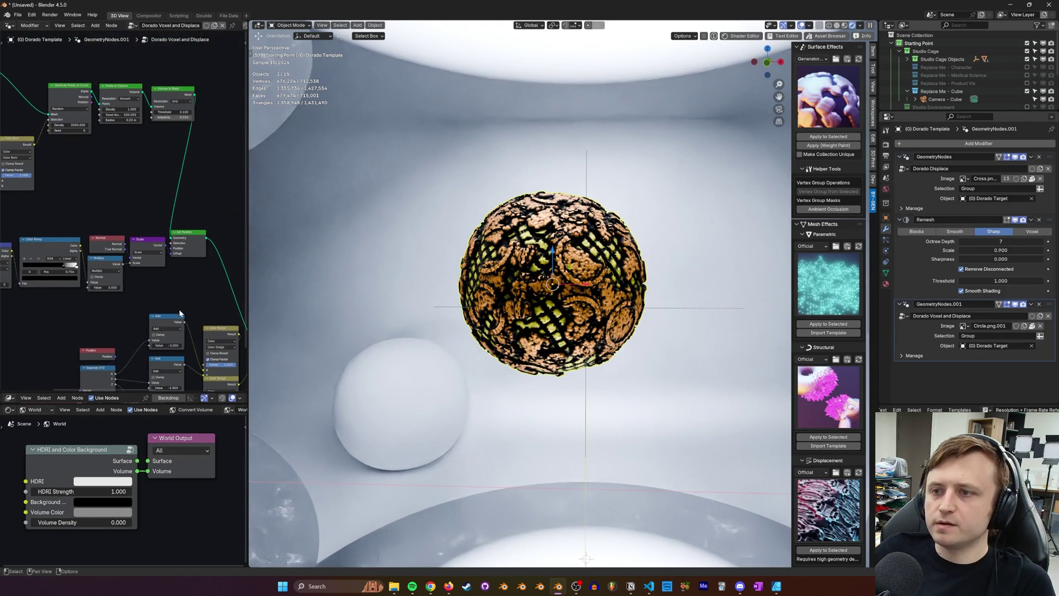
{"action": "scroll", "coordinate": [181, 280], "scroll_direction": "up", "scroll_amount": 5}
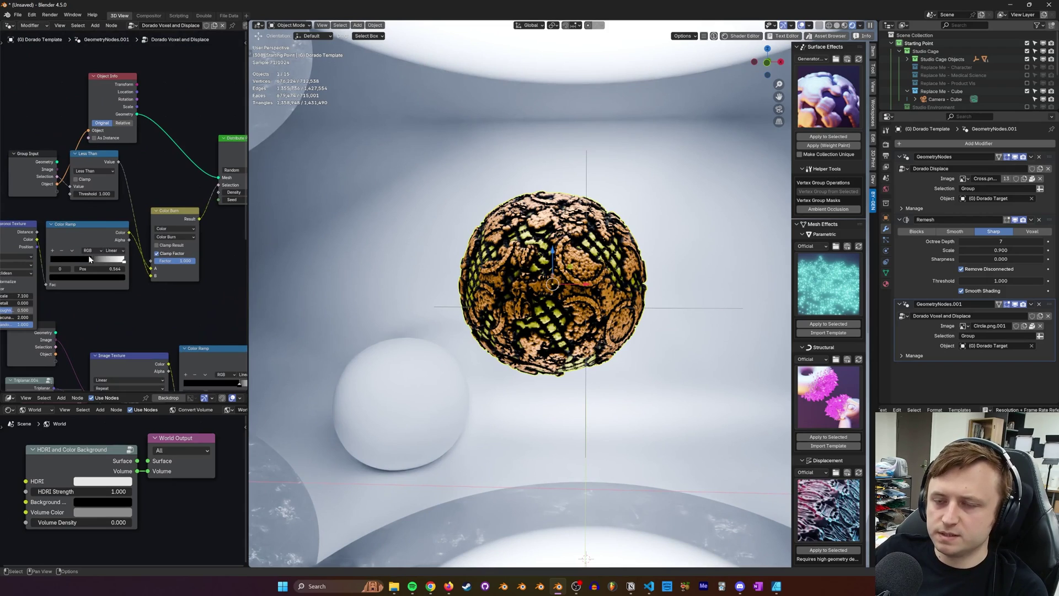
{"action": "left_click_drag", "start_coordinate": [89, 257], "coordinate": [98, 257]}
{"action": "middle_click_drag", "start_coordinate": [262, 234], "coordinate": [463, 415]}
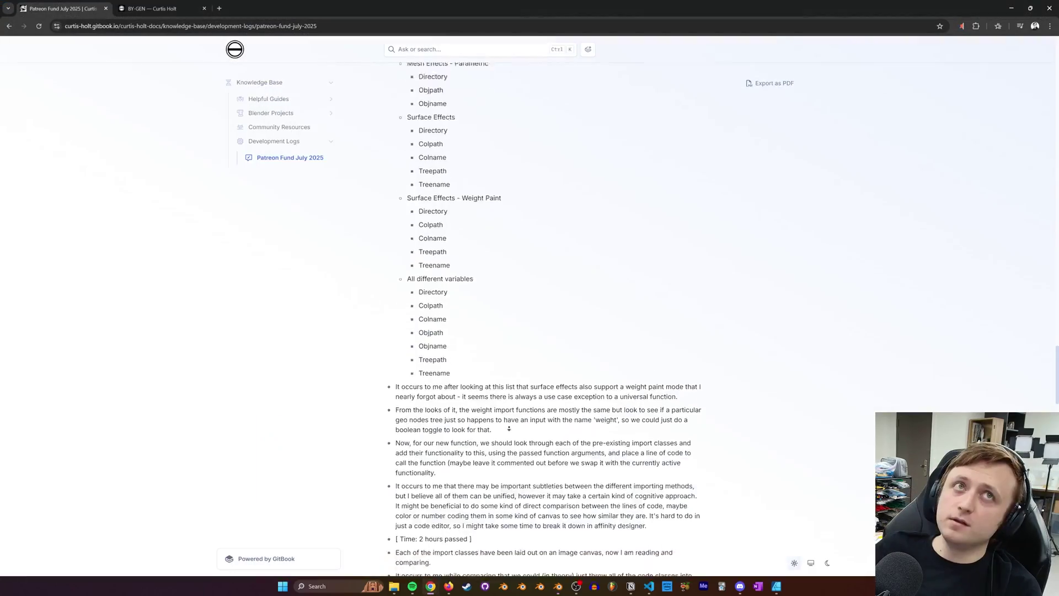
Scroll the dev log down to the embedded code-map image, then return to the Blender scene
{"action": "scroll", "coordinate": [495, 455], "scroll_direction": "down", "scroll_amount": 15}
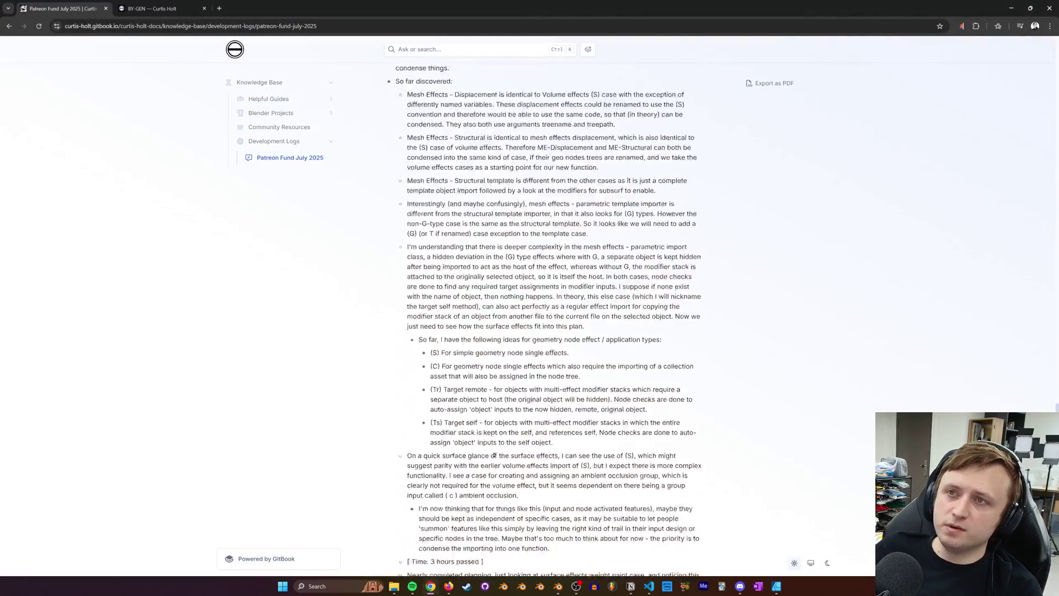
{"action": "scroll", "coordinate": [495, 455], "scroll_direction": "down", "scroll_amount": 5}
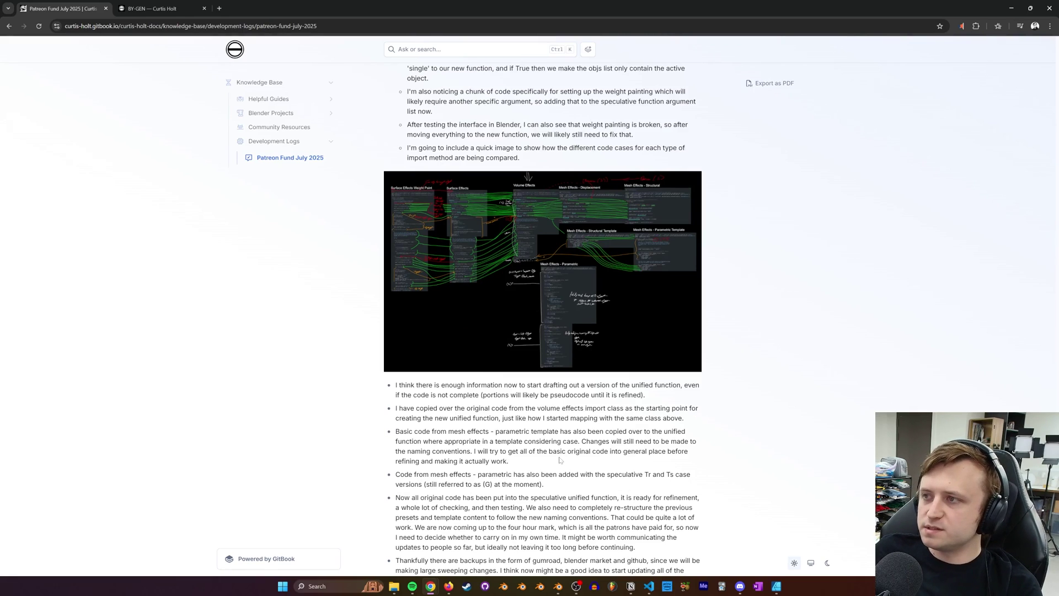
{"action": "left_click", "coordinate": [558, 585]}
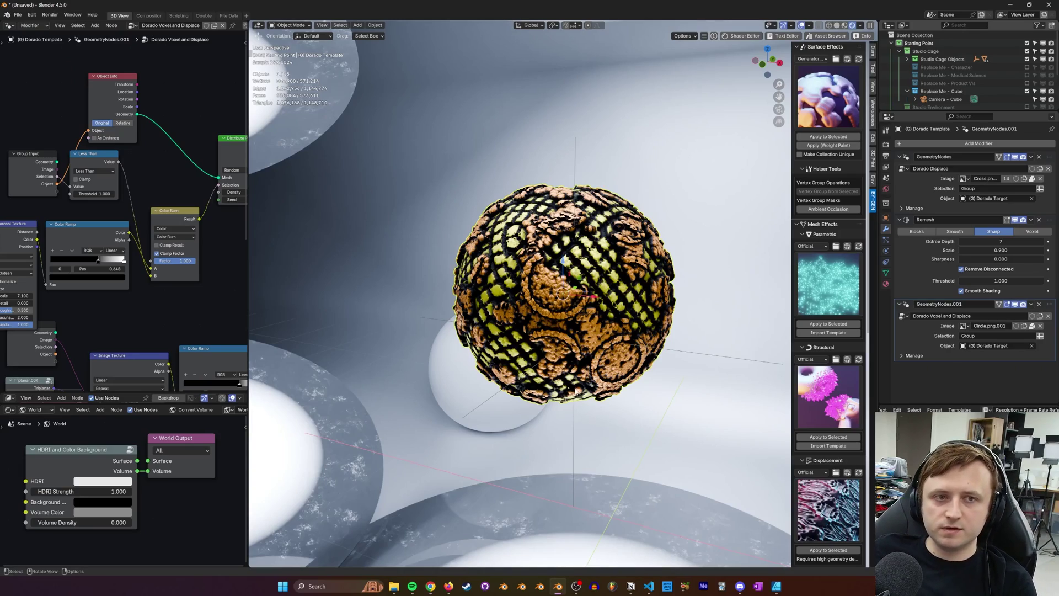